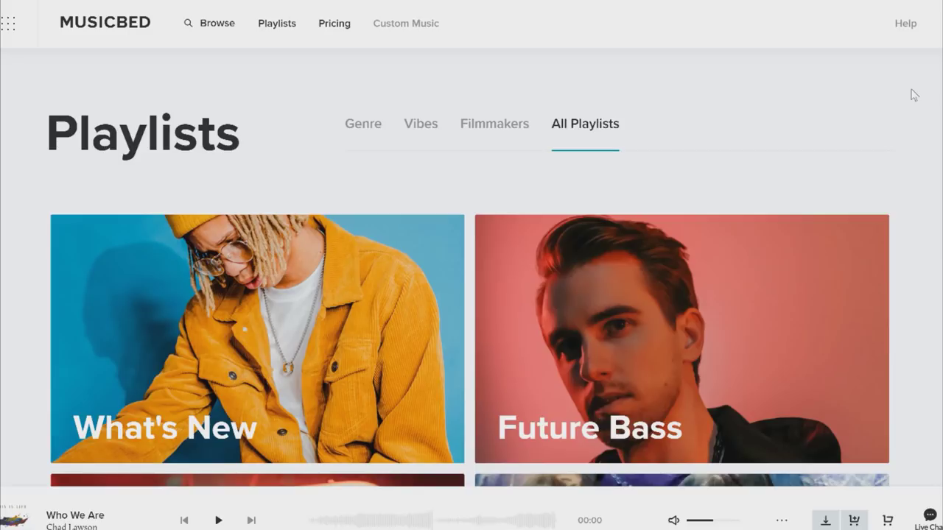
Look through the Musicbed collection of all playlists, from What's New down to the experimental playlists.
{"action": "scroll", "coordinate": [913, 94], "scroll_direction": "down", "scroll_amount": 2}
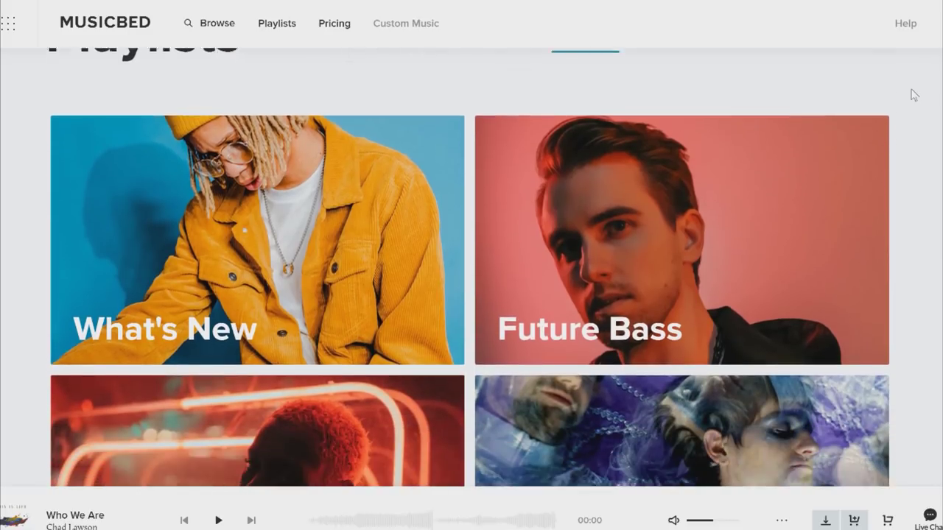
{"action": "scroll", "coordinate": [913, 94], "scroll_direction": "down", "scroll_amount": 2}
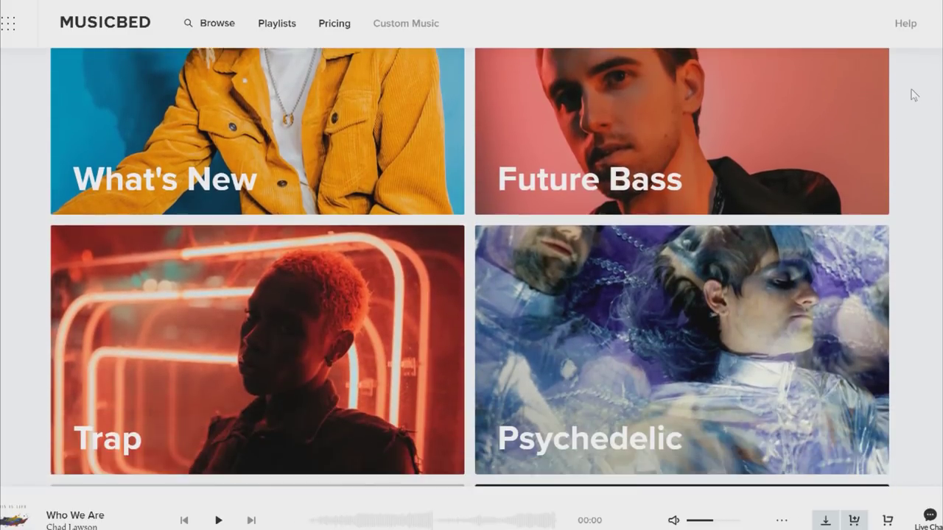
{"action": "scroll", "coordinate": [913, 94], "scroll_direction": "down", "scroll_amount": 3}
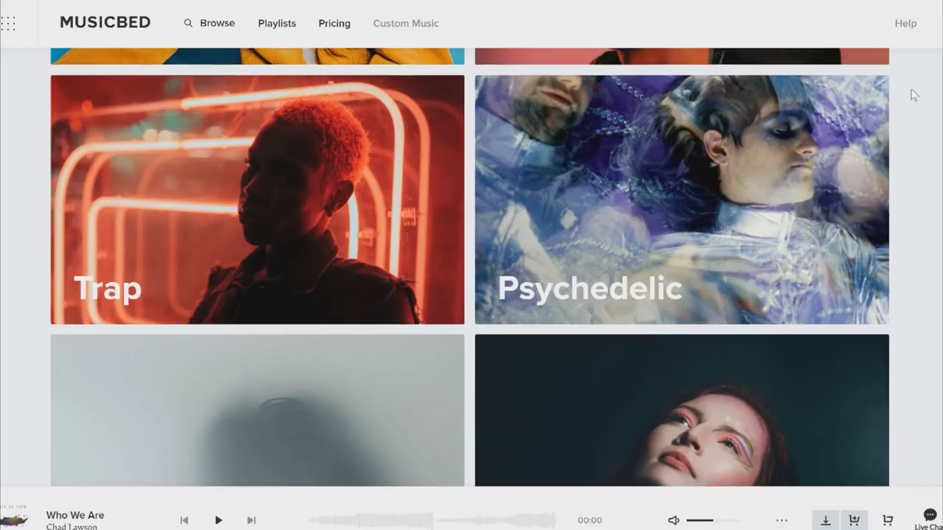
{"action": "scroll", "coordinate": [913, 95], "scroll_direction": "down", "scroll_amount": 2}
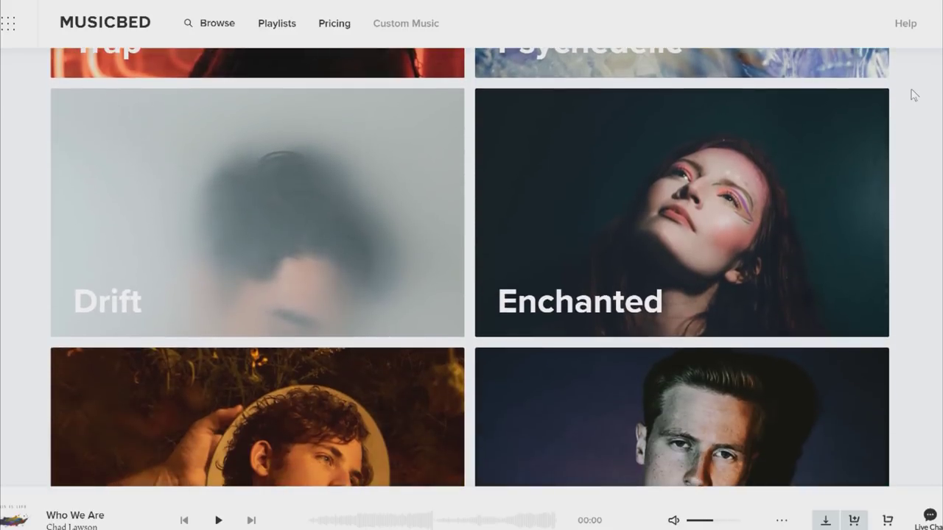
{"action": "scroll", "coordinate": [913, 94], "scroll_direction": "down", "scroll_amount": 2}
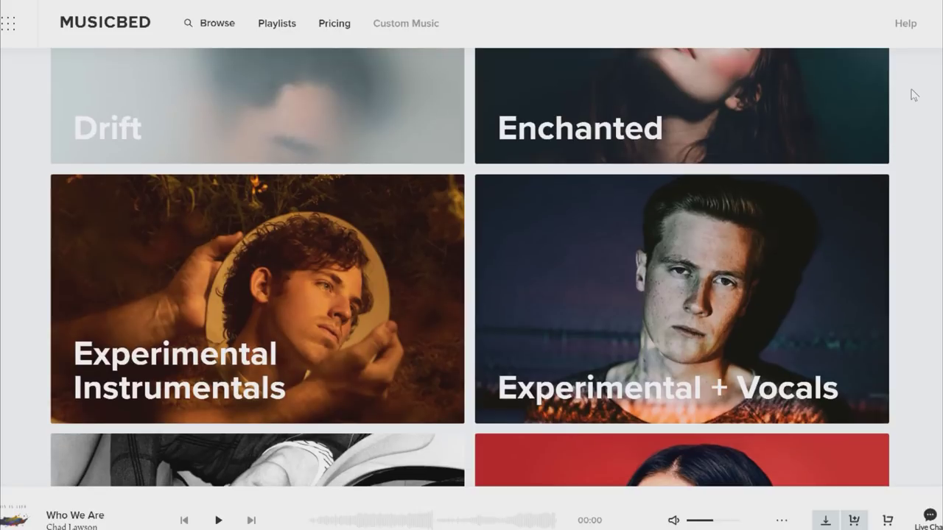
Open the Musicbed pricing page and examine the subscription plans with their prices and included licence features.
{"action": "left_click", "coordinate": [327, 27]}
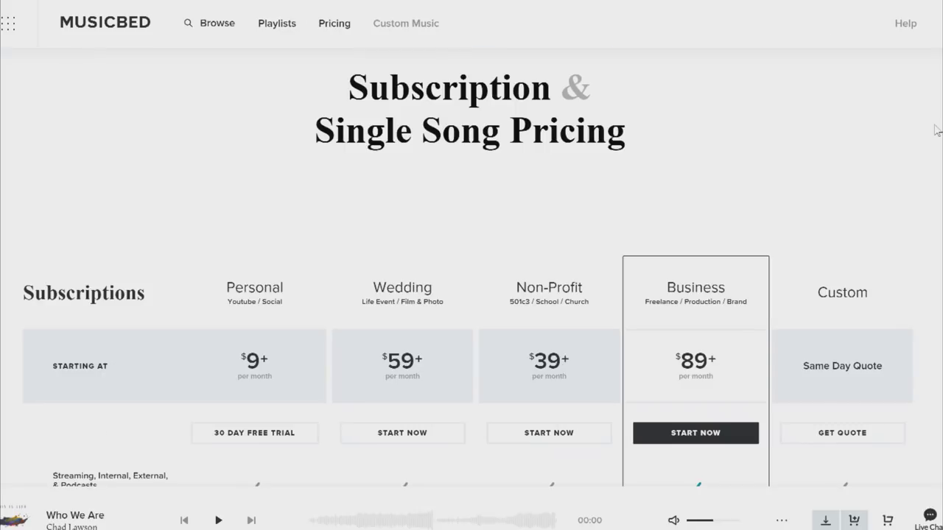
{"action": "scroll", "coordinate": [937, 131], "scroll_direction": "down", "scroll_amount": 2}
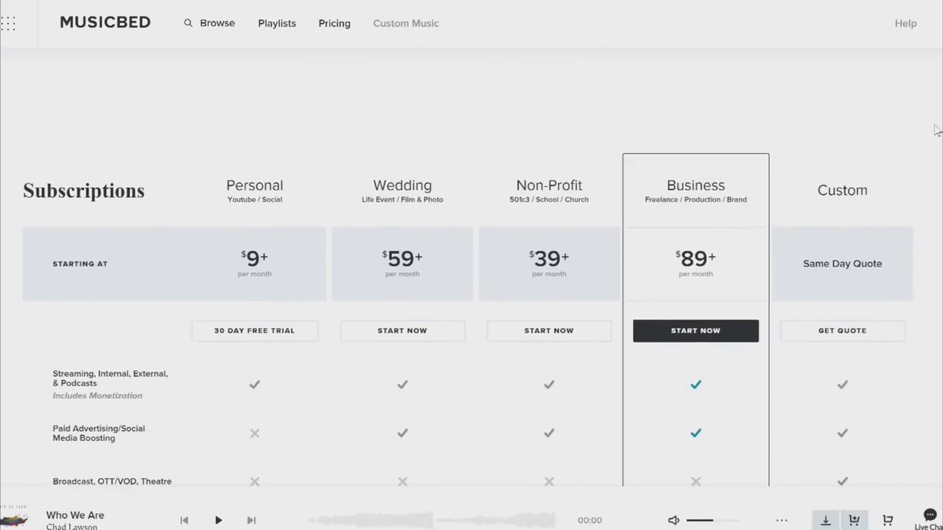
{"action": "scroll", "coordinate": [937, 131], "scroll_direction": "down", "scroll_amount": 1}
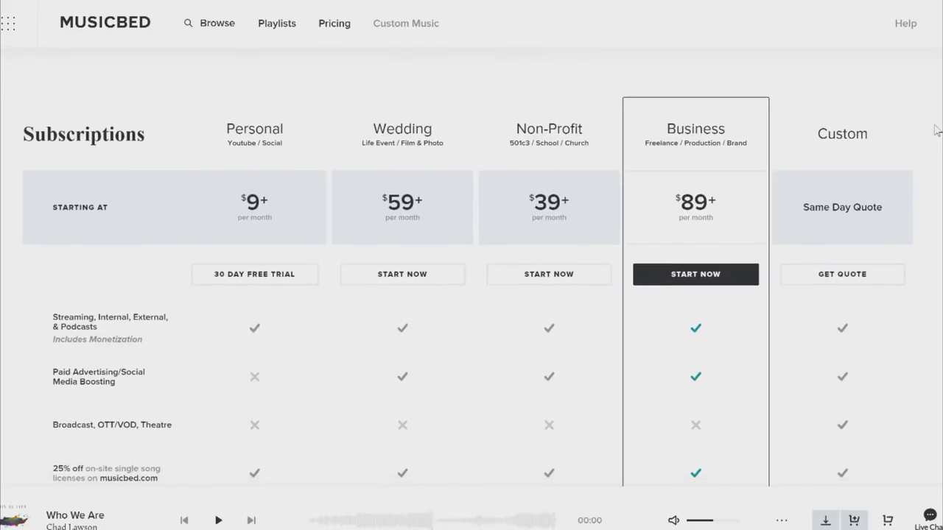
{"action": "scroll", "coordinate": [937, 131], "scroll_direction": "down", "scroll_amount": 2}
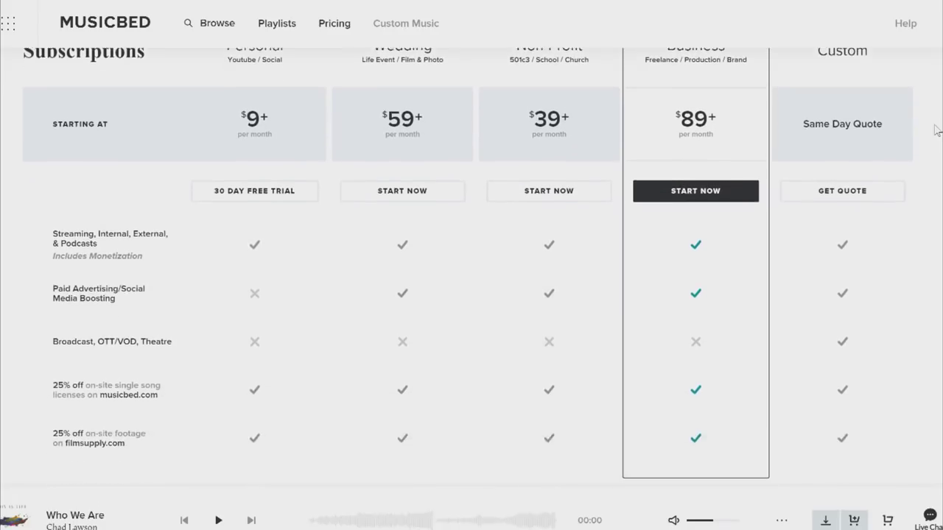
{"action": "scroll", "coordinate": [937, 130], "scroll_direction": "down", "scroll_amount": 1}
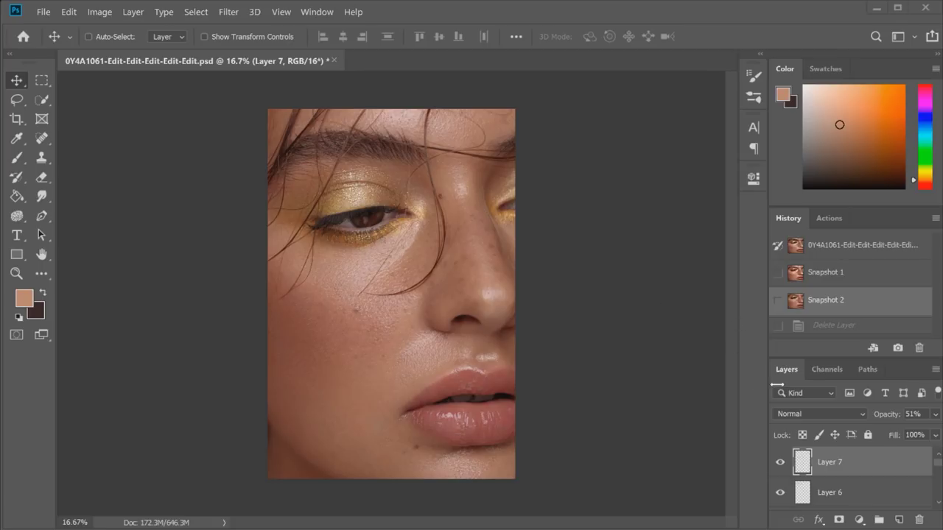
Switch to Photoshop, load the portrait's RGB channel as a luminosity selection and save it as a new alpha channel.
{"action": "left_click", "coordinate": [828, 370]}
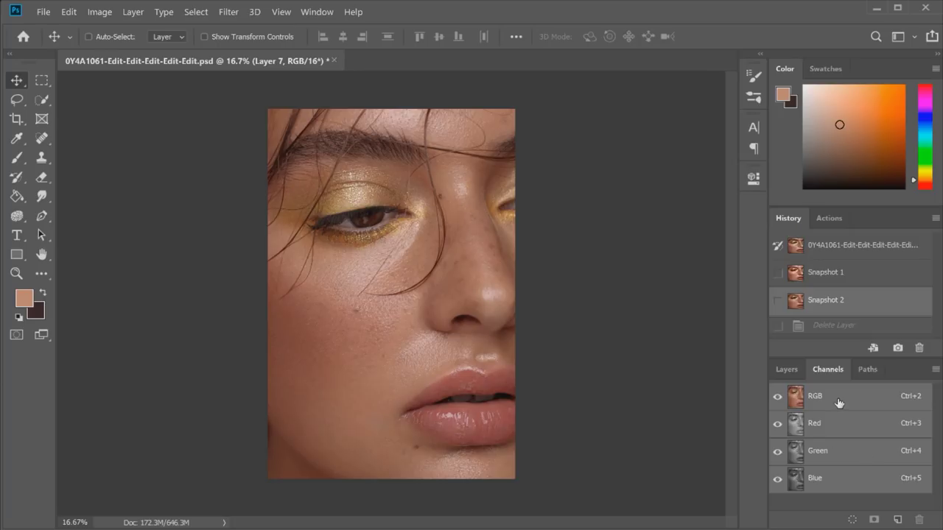
{"action": "key", "text": "ctrl"}
{"action": "left_click", "coordinate": [801, 398], "text": "ctrl"}
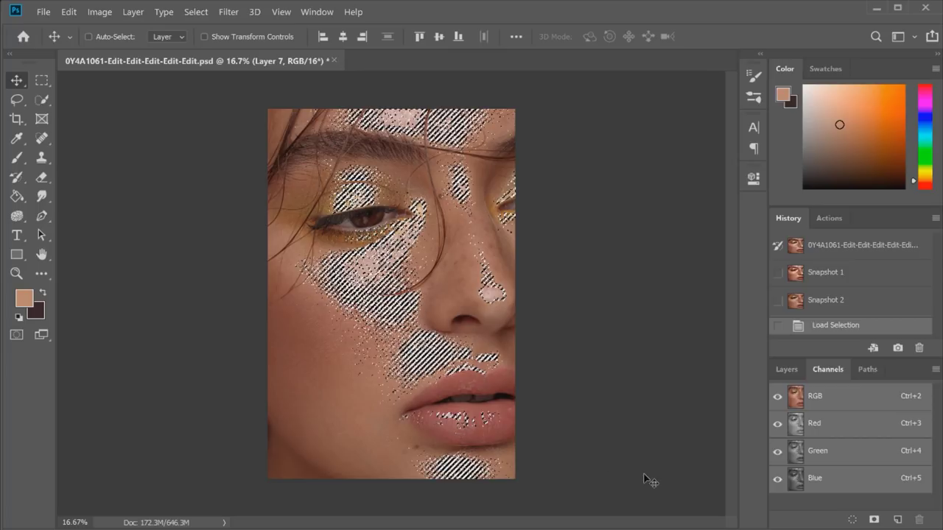
{"action": "left_click", "coordinate": [876, 519]}
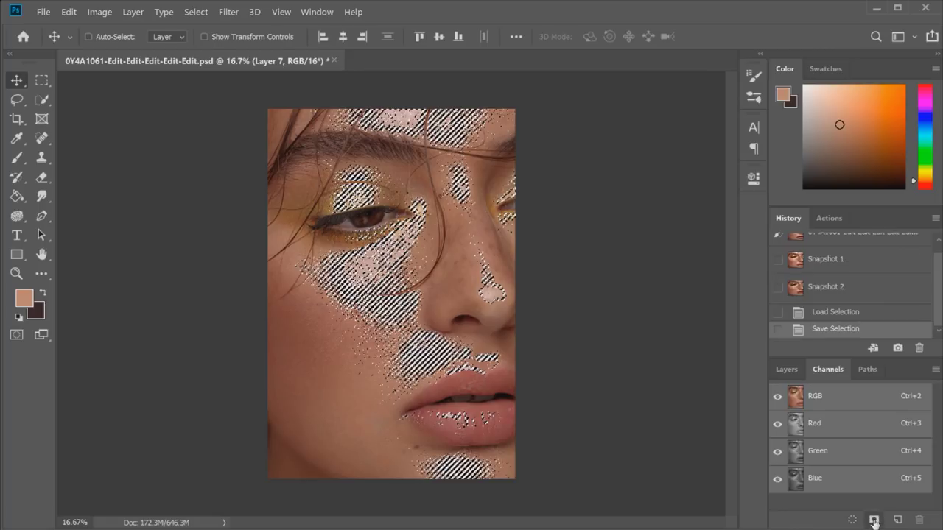
{"action": "scroll", "coordinate": [928, 446], "scroll_direction": "down", "scroll_amount": 1}
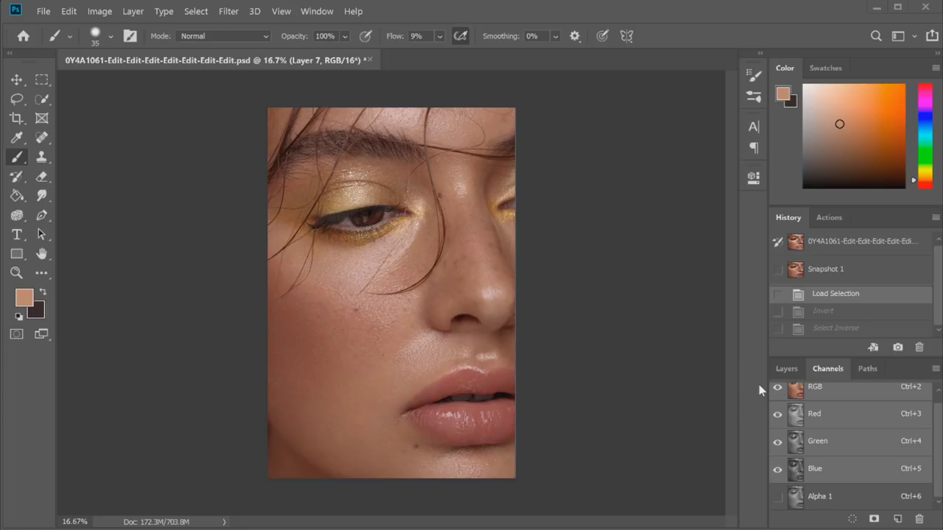
Load the RGB luminosity selection again, invert it and save the inverse as a second alpha channel.
{"action": "left_click", "coordinate": [826, 396], "text": "ctrl"}
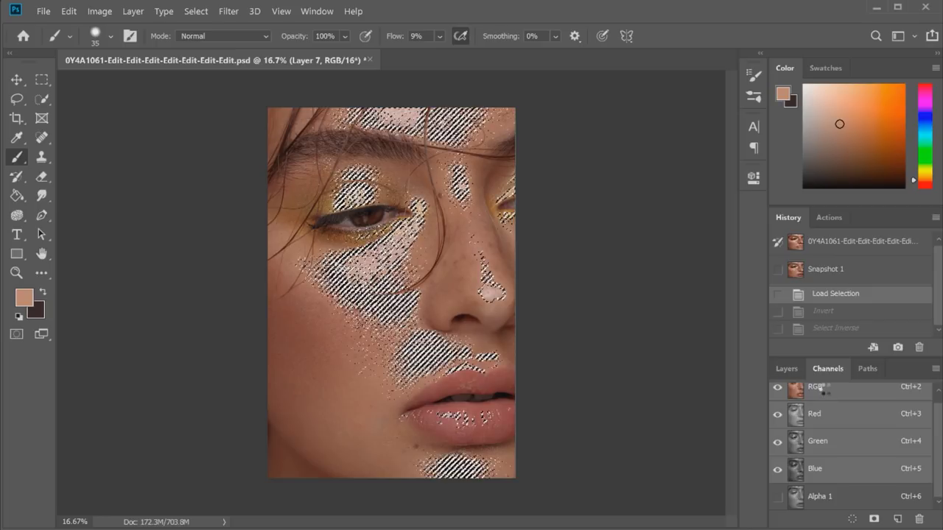
{"action": "left_click", "coordinate": [823, 391], "text": "ctrl"}
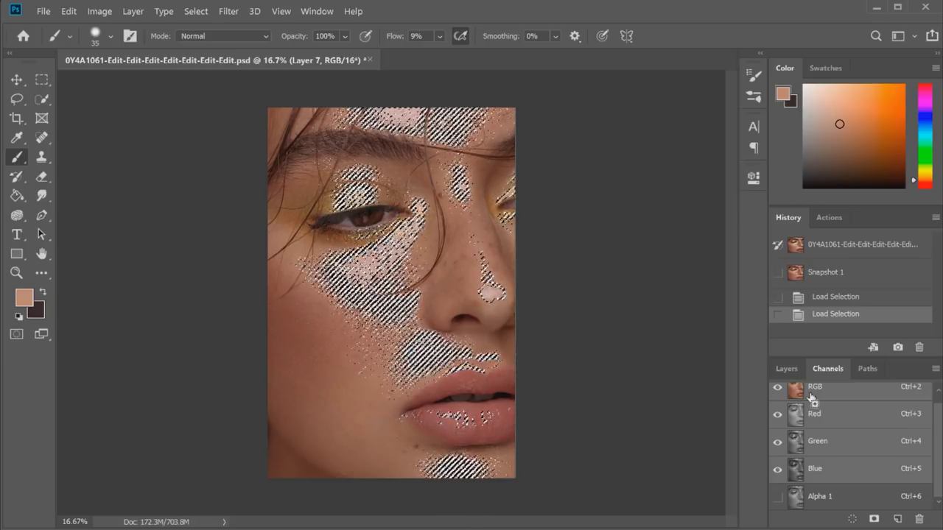
{"action": "key", "text": "ctrl+shift+i"}
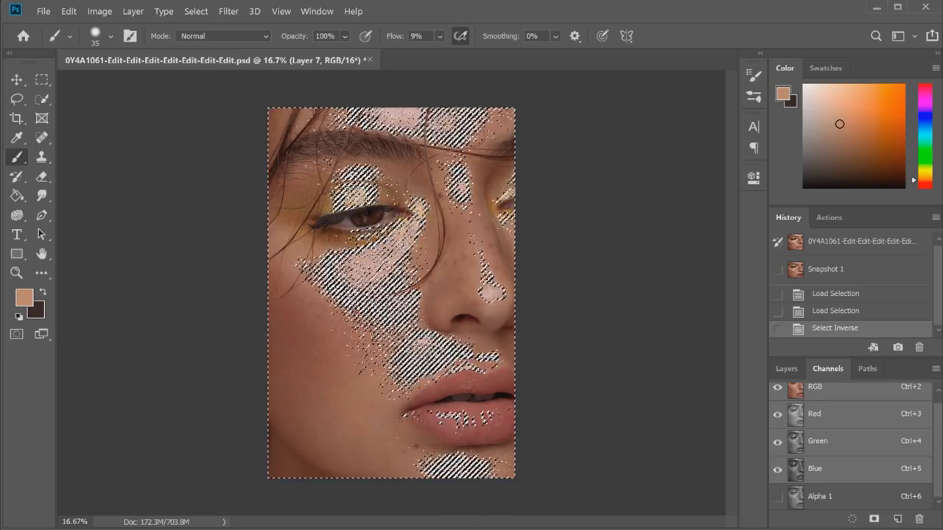
{"action": "left_click", "coordinate": [873, 519]}
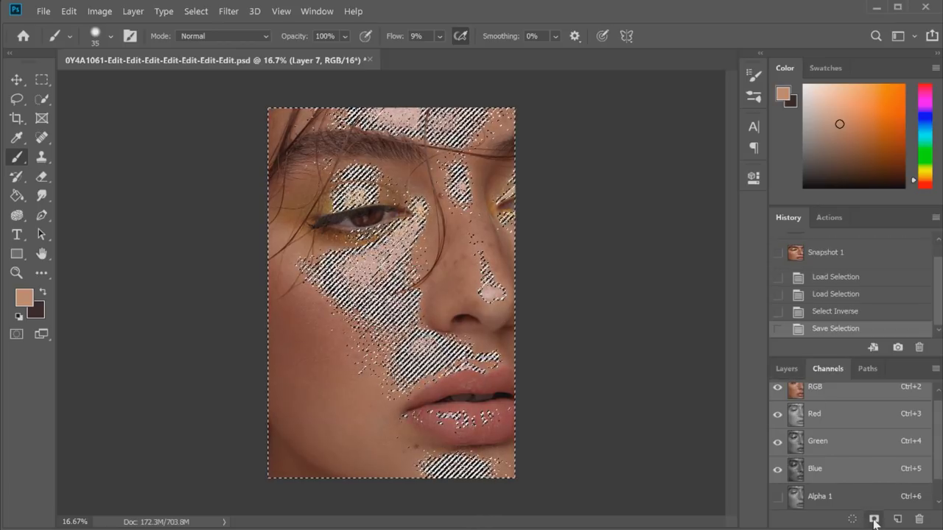
{"action": "scroll", "coordinate": [937, 451], "scroll_direction": "down", "scroll_amount": 1}
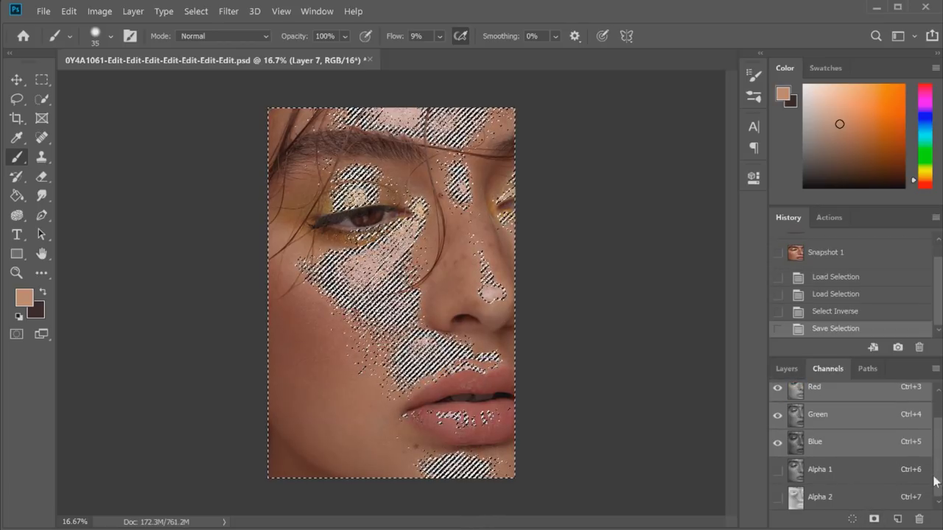
Rename the Alpha 1 channel as Highlights.
{"action": "right_click", "coordinate": [820, 474]}
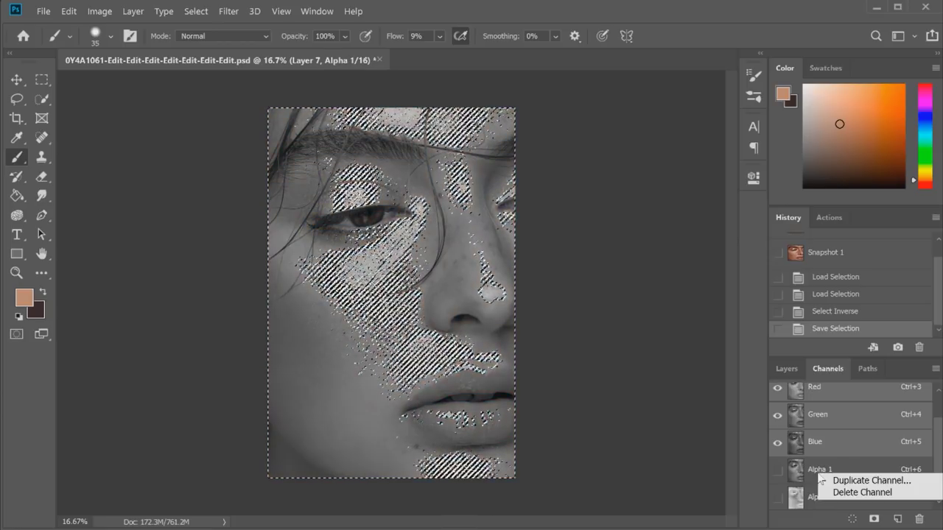
{"action": "double_click", "coordinate": [820, 469]}
{"action": "type", "text": "Highlights"}
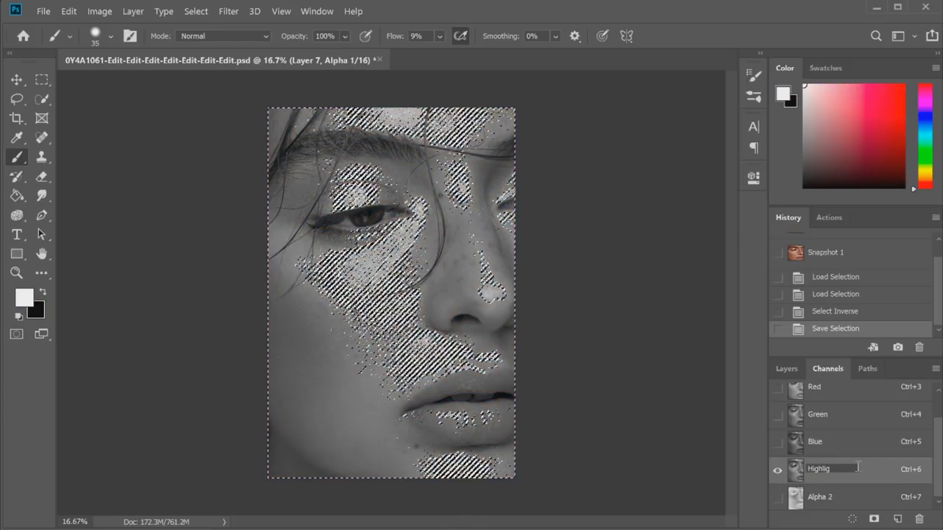
{"action": "key", "text": "Return"}
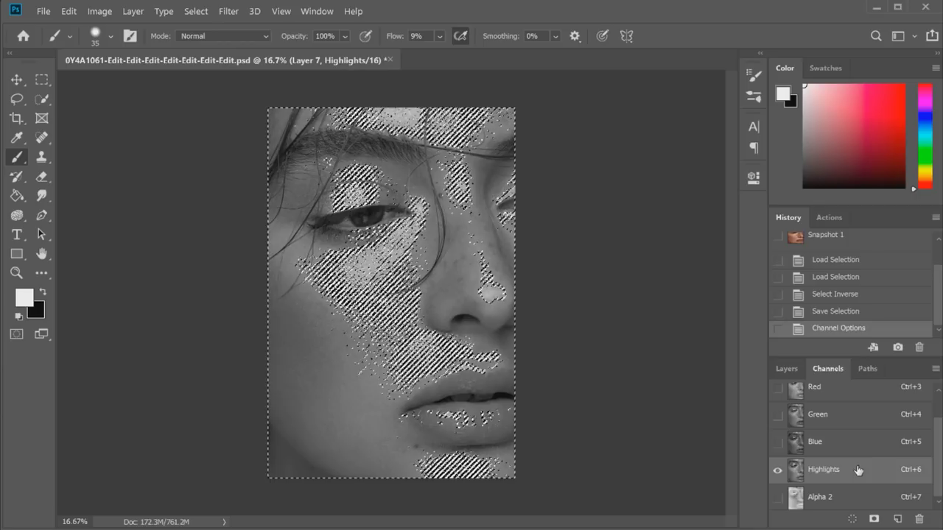
Rename the Alpha 2 channel as Shadows.
{"action": "left_click", "coordinate": [819, 498]}
{"action": "double_click", "coordinate": [820, 497]}
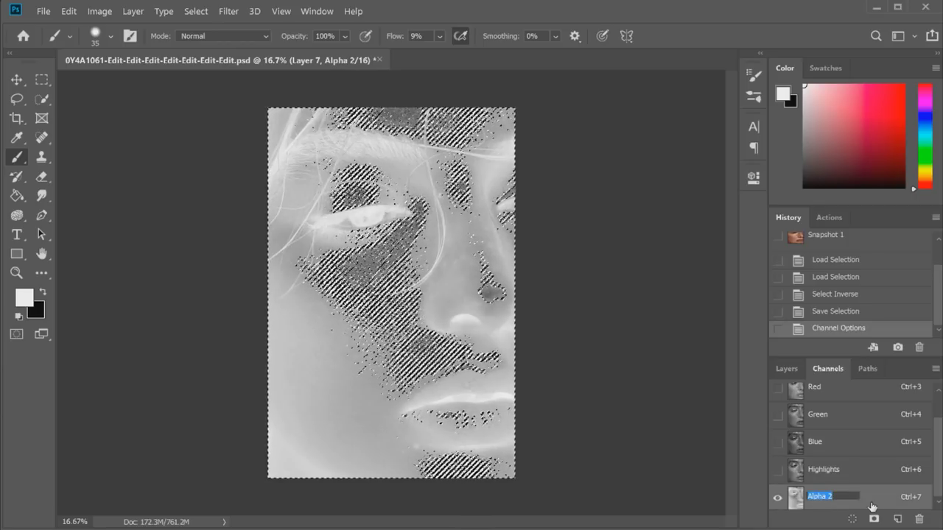
{"action": "type", "text": "Shadows"}
{"action": "key", "text": "Return"}
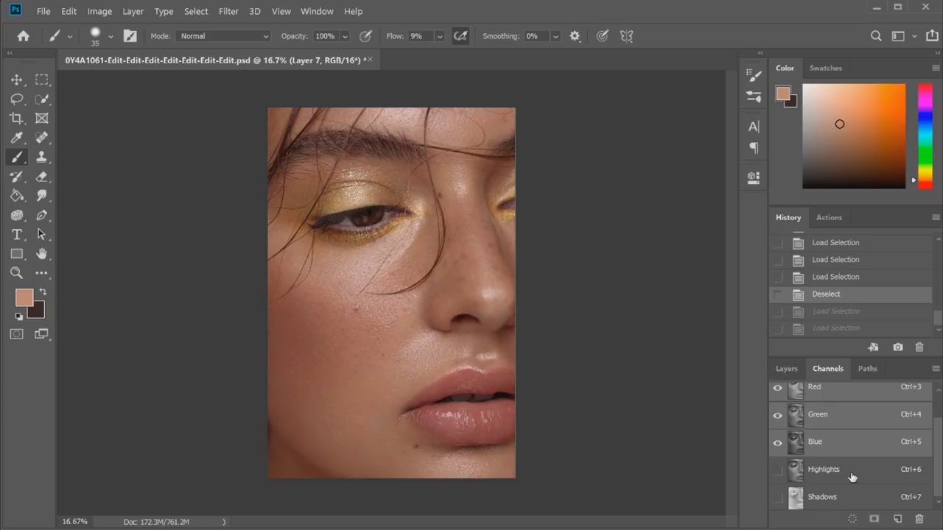
Load the Highlights channel as a selection, intersect it with itself and save the result as a new alpha channel.
{"action": "left_click_drag", "start_coordinate": [851, 477], "coordinate": [849, 472]}
{"action": "left_click", "coordinate": [848, 472], "text": "ctrl"}
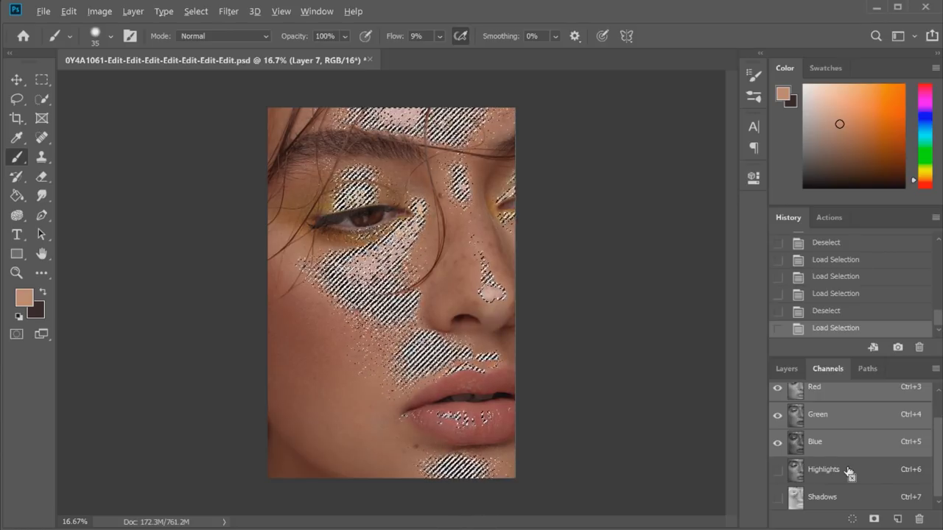
{"action": "left_click", "coordinate": [849, 471], "text": "ctrl"}
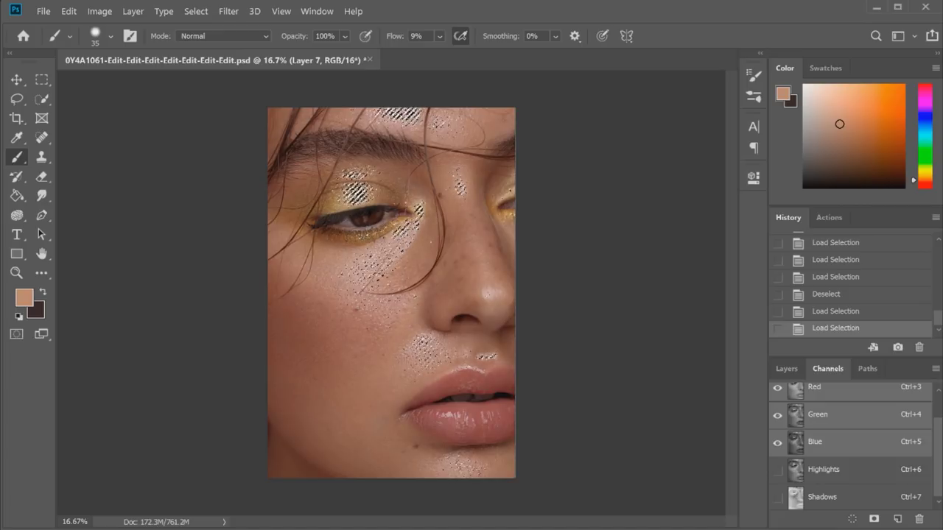
{"action": "left_click", "coordinate": [875, 521]}
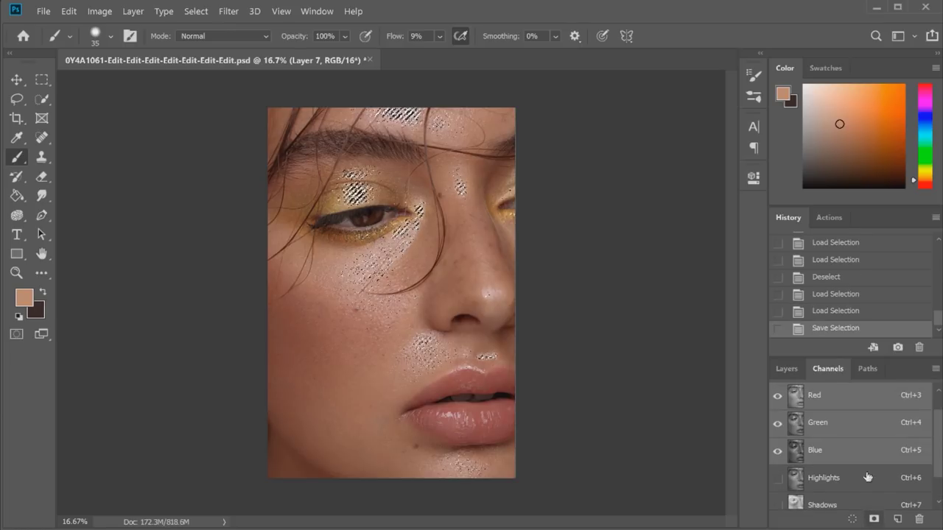
Rename the new Alpha 1 channel as Highlights - Brightest, and return to the RGB composite with nothing selected.
{"action": "scroll", "coordinate": [933, 482], "scroll_direction": "down", "scroll_amount": 1}
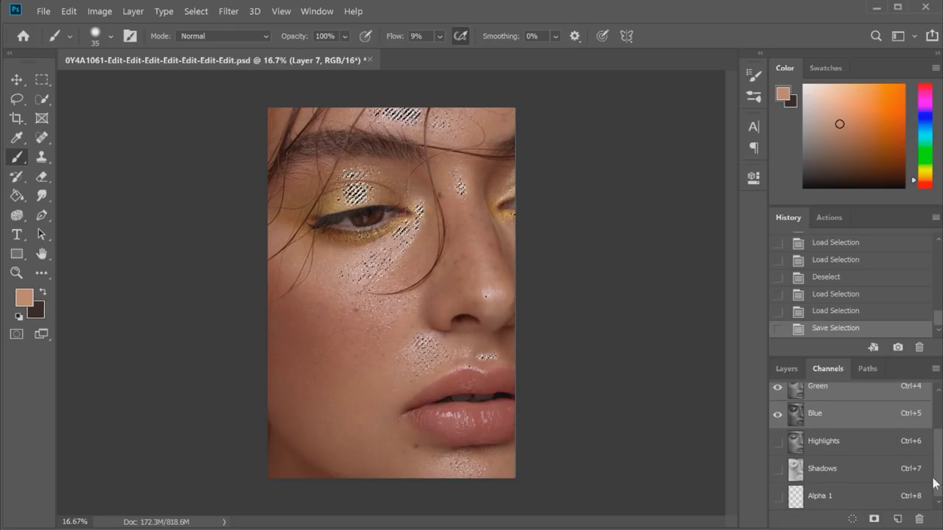
{"action": "right_click", "coordinate": [827, 502]}
{"action": "double_click", "coordinate": [859, 495]}
{"action": "type", "text": "Highlights"}
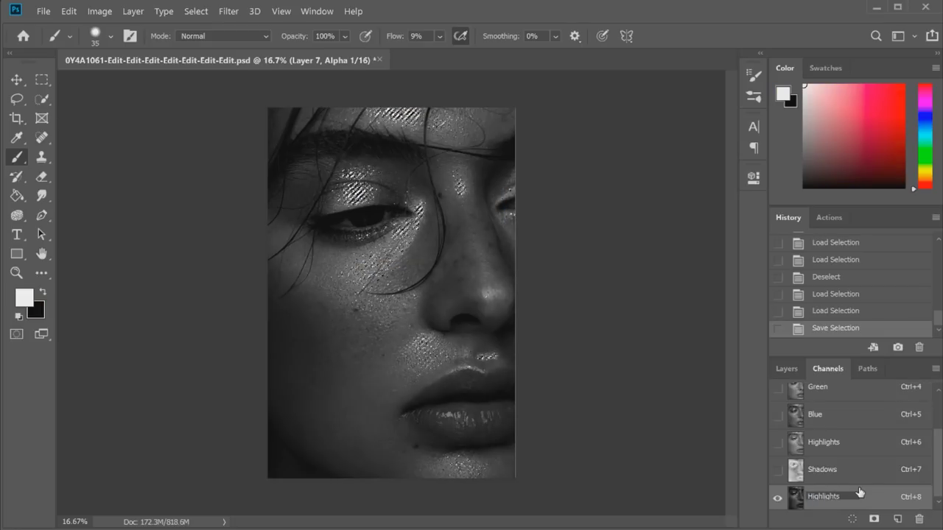
{"action": "type", "text": " - Brightes"}
{"action": "type", "text": "t"}
{"action": "key", "text": "Return"}
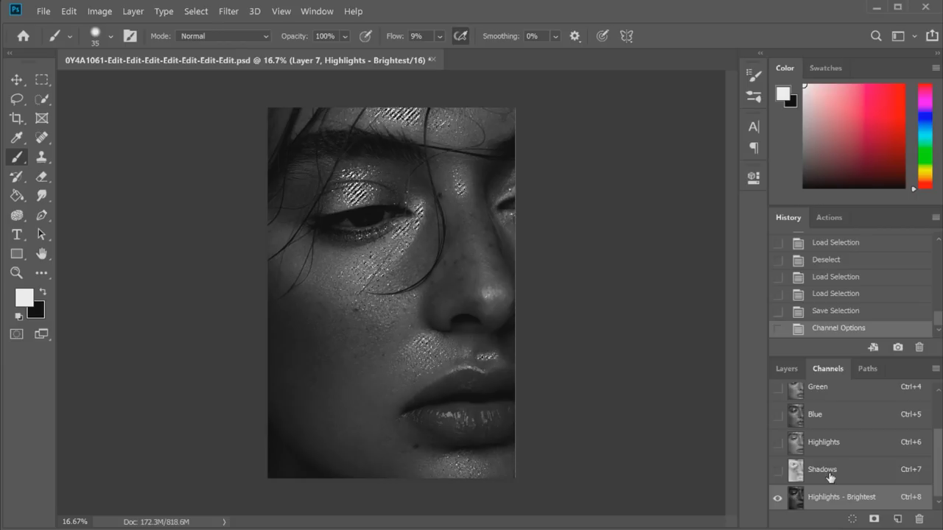
{"action": "key", "text": "ctrl+2"}
{"action": "key", "text": "ctrl+d"}
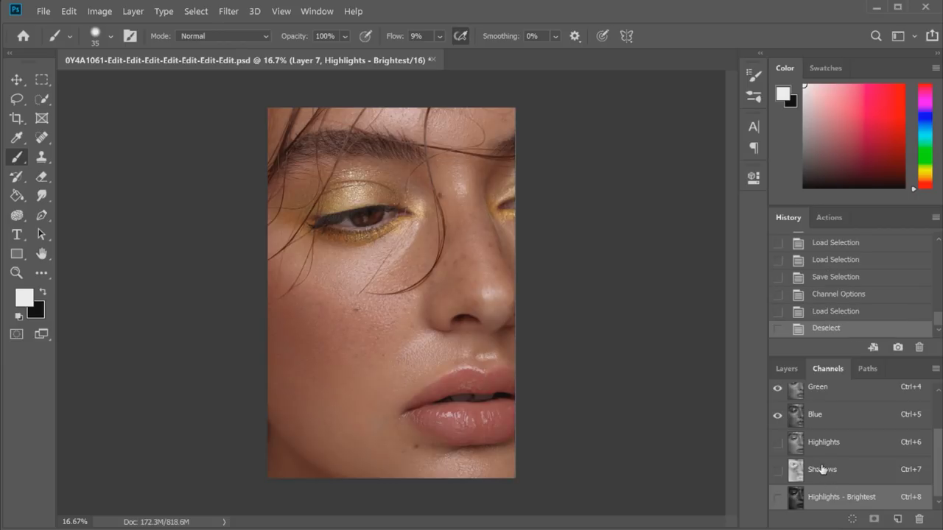
Load the Shadows channel as a selection, intersect it with itself and save the result as a new alpha channel.
{"action": "left_click", "coordinate": [799, 473], "text": "ctrl"}
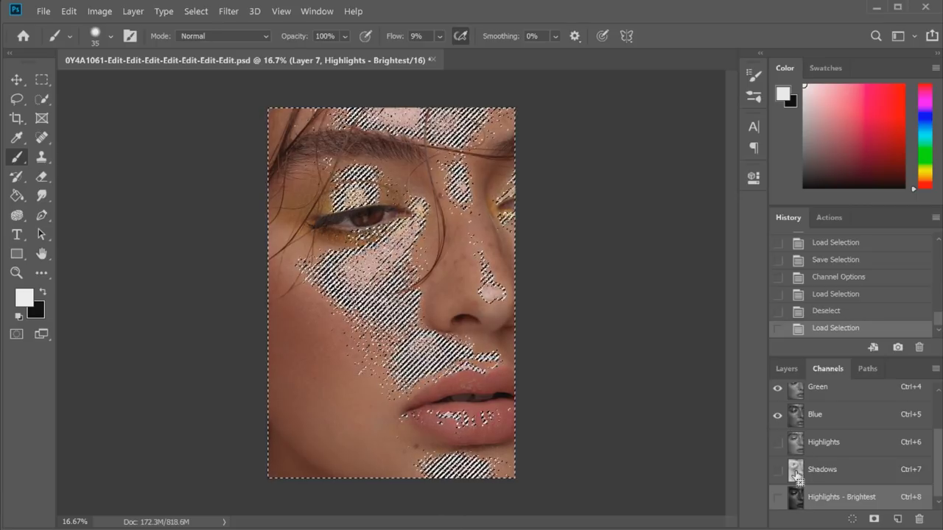
{"action": "left_click", "coordinate": [796, 477], "text": "ctrl"}
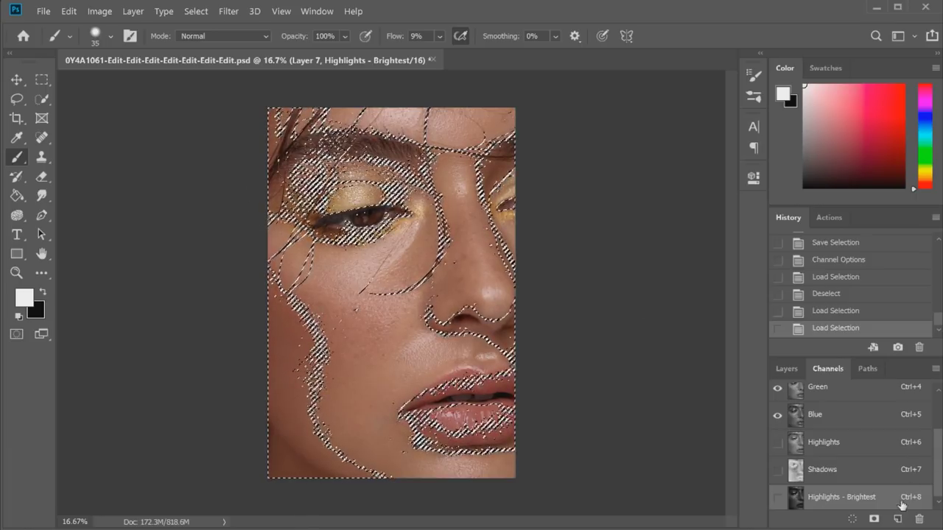
{"action": "left_click", "coordinate": [873, 520]}
{"action": "left_click_drag", "start_coordinate": [939, 449], "coordinate": [938, 467]}
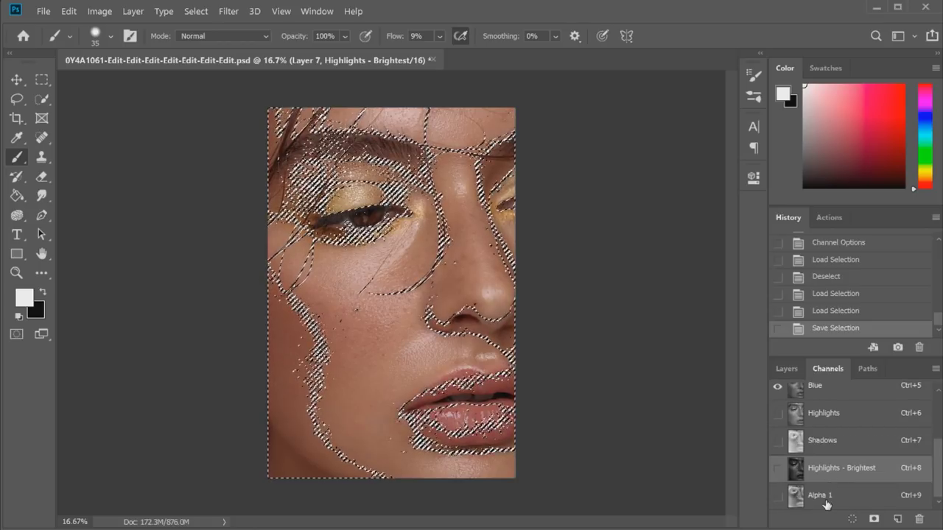
Rename the new Alpha 1 channel as Shadows - Darkest.
{"action": "double_click", "coordinate": [819, 495]}
{"action": "type", "text": "Shadows"}
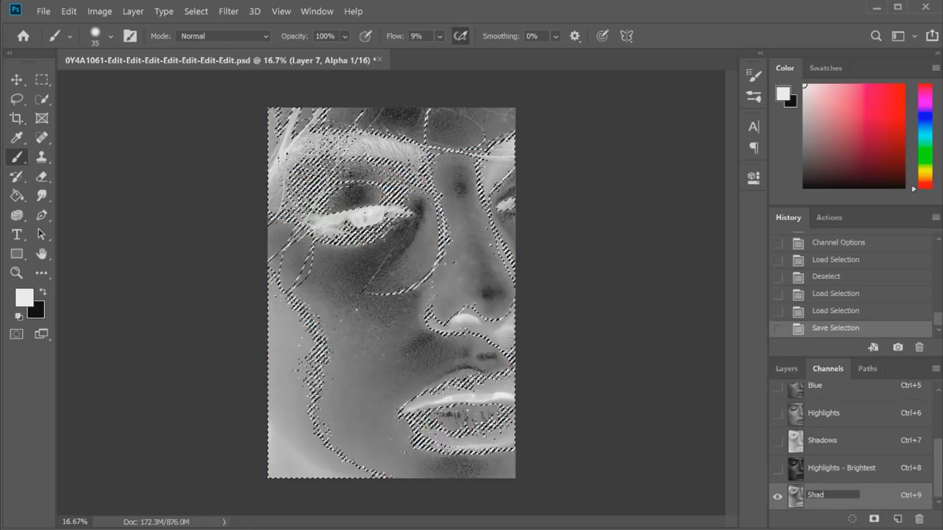
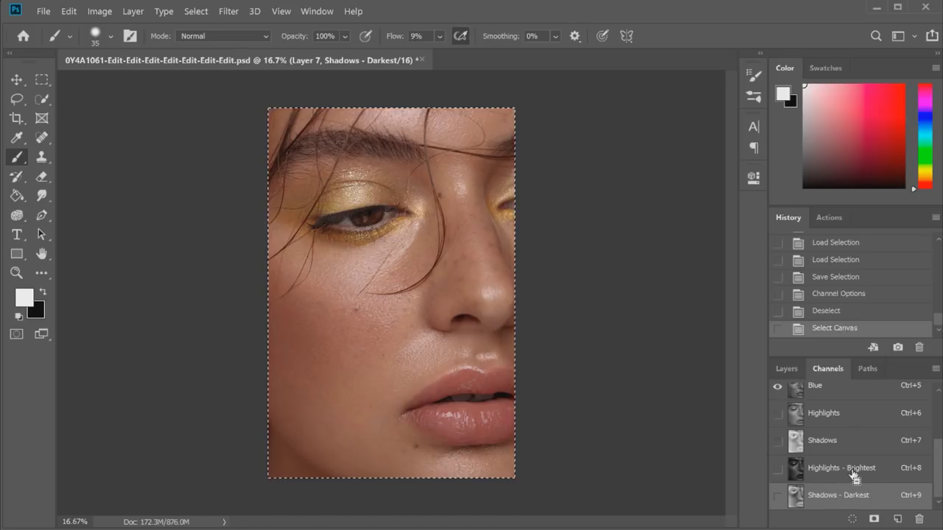
Subtract the Highlights - Brightest and Shadows - Darkest channels from the full-canvas selection and save the result as a new alpha channel.
{"action": "left_click", "coordinate": [853, 475], "text": "ctrl"}
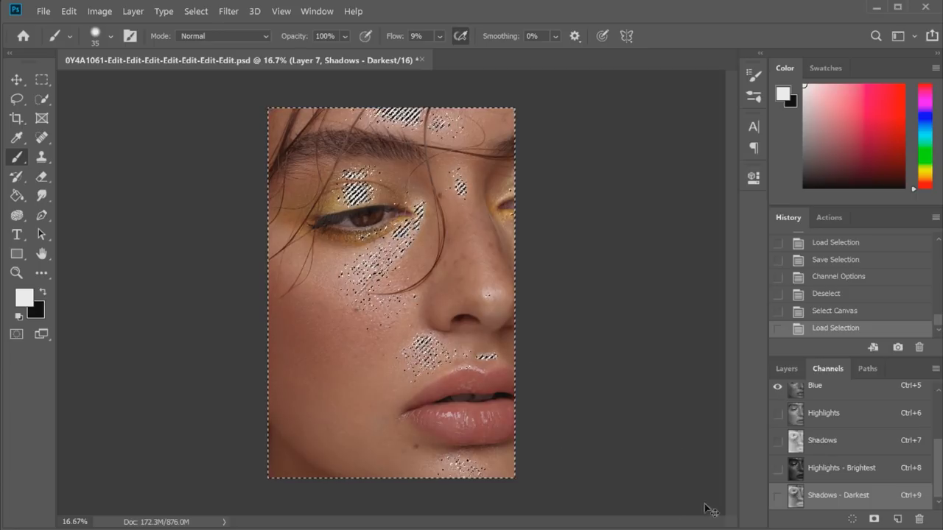
{"action": "left_click", "coordinate": [828, 501], "text": "ctrl"}
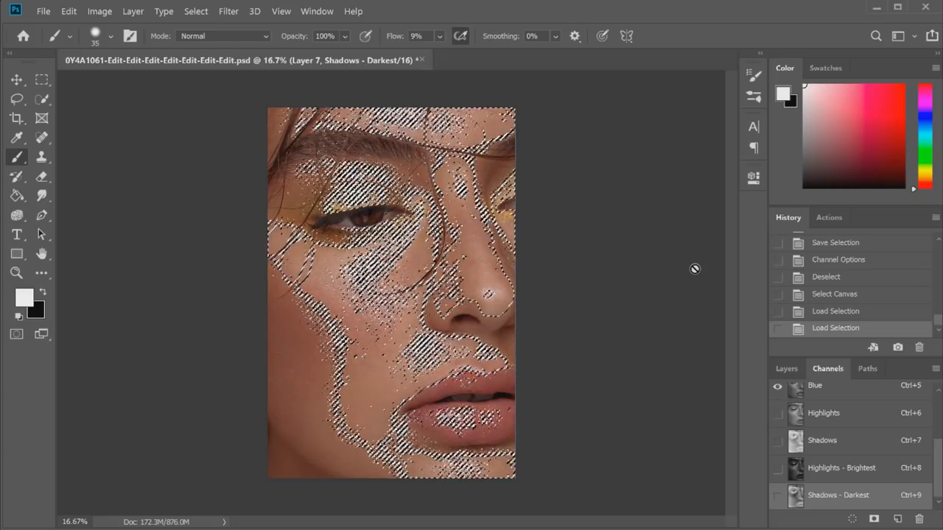
{"action": "left_click", "coordinate": [874, 520]}
{"action": "scroll", "coordinate": [844, 490], "scroll_direction": "down", "scroll_amount": 1}
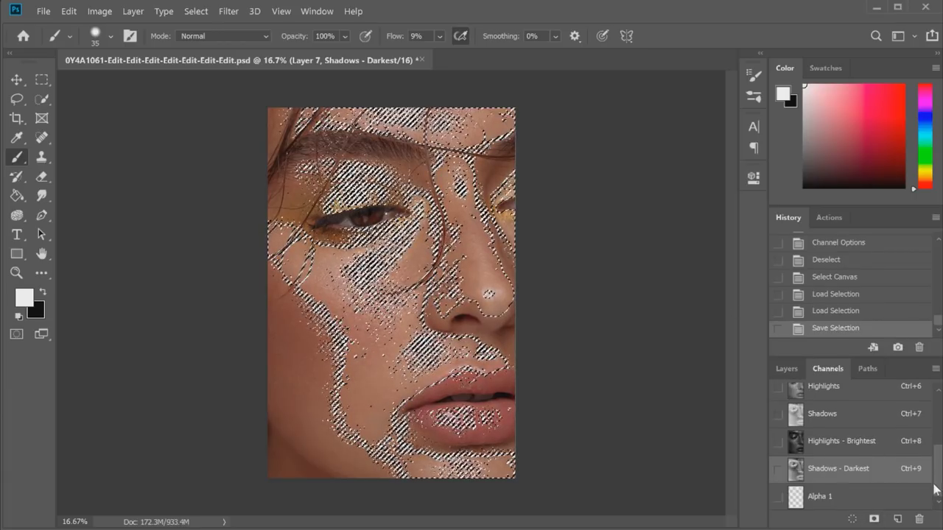
Rename the new Alpha 1 channel as Midtones.
{"action": "left_click", "coordinate": [841, 495]}
{"action": "right_click", "coordinate": [838, 492]}
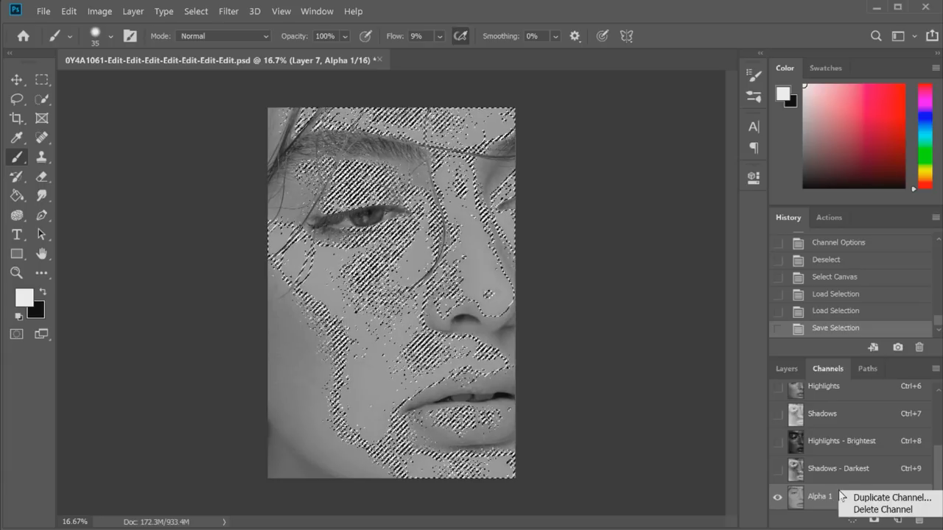
{"action": "left_click", "coordinate": [824, 497]}
{"action": "double_click", "coordinate": [822, 496]}
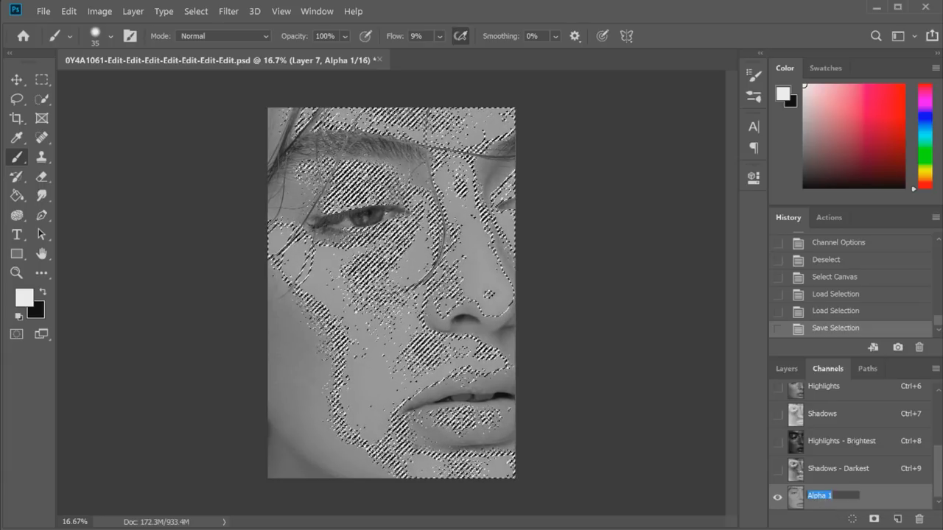
{"action": "type", "text": "Mod"}
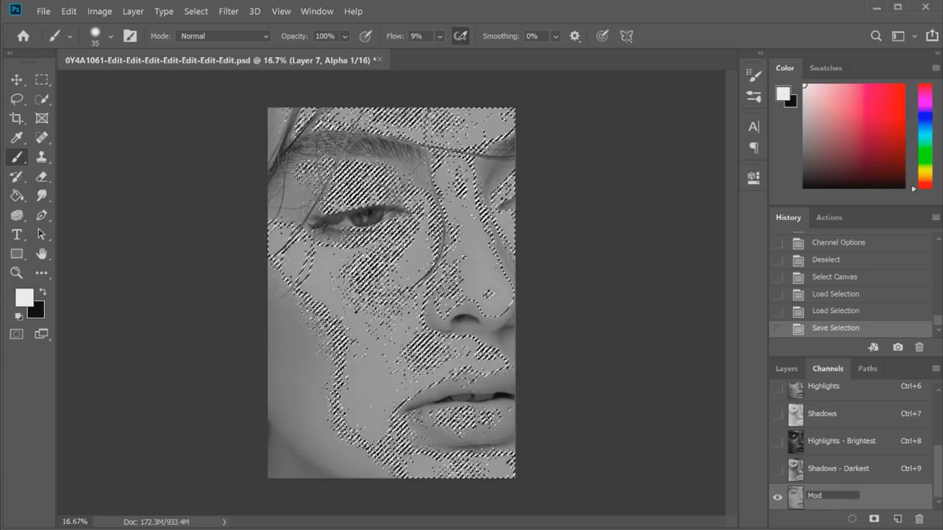
{"action": "key", "text": "BackSpace"}
{"action": "key", "text": "BackSpace"}
{"action": "type", "text": "idtones"}
{"action": "key", "text": "Return"}
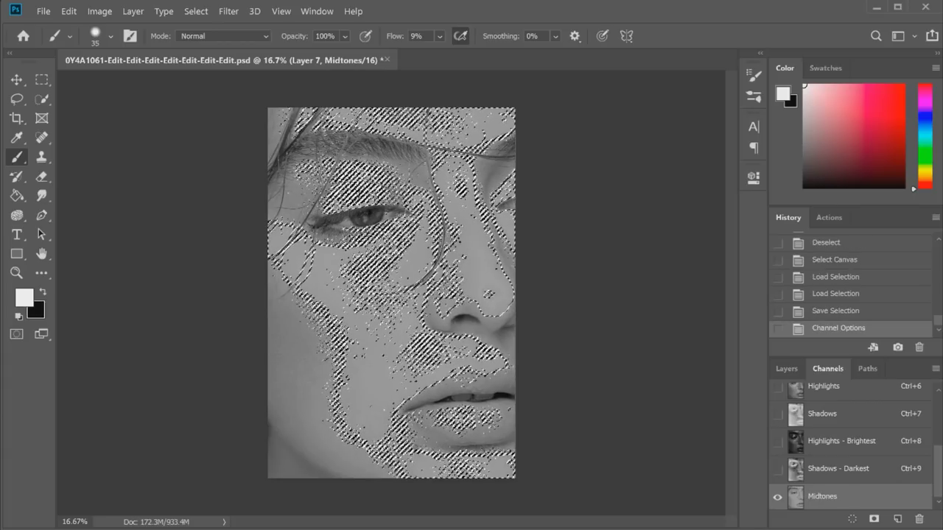
Clear the selection and show the RGB composite in full colour with the Midtones channel hidden.
{"action": "key", "text": "ctrl+d"}
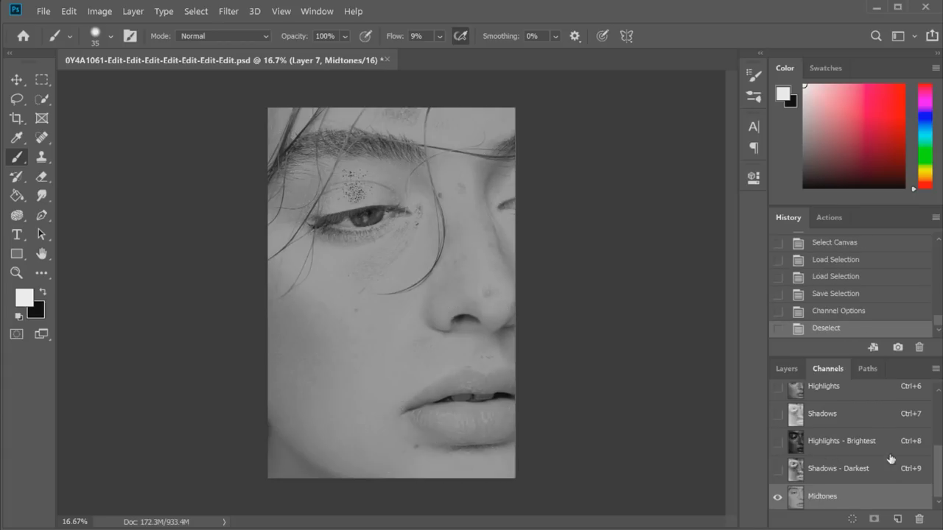
{"action": "left_click_drag", "start_coordinate": [937, 469], "coordinate": [937, 416]}
{"action": "left_click", "coordinate": [777, 396]}
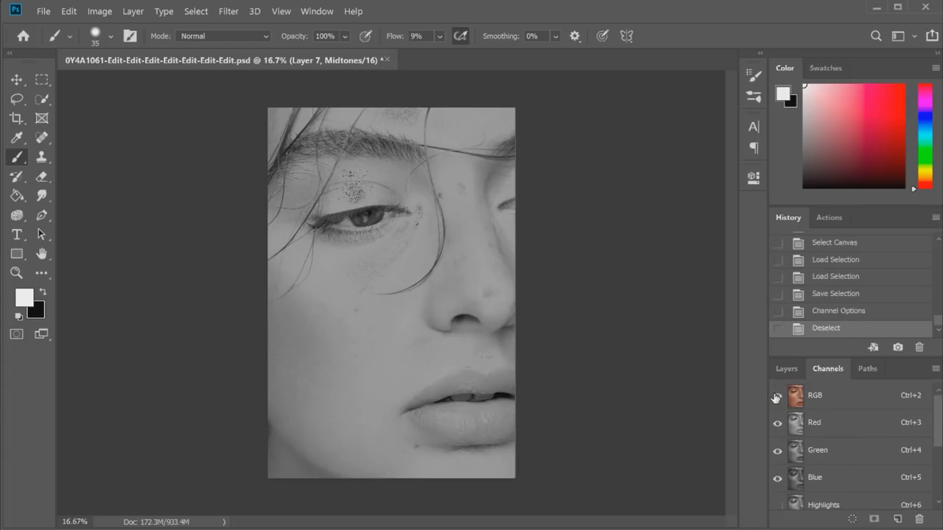
{"action": "key", "text": "x"}
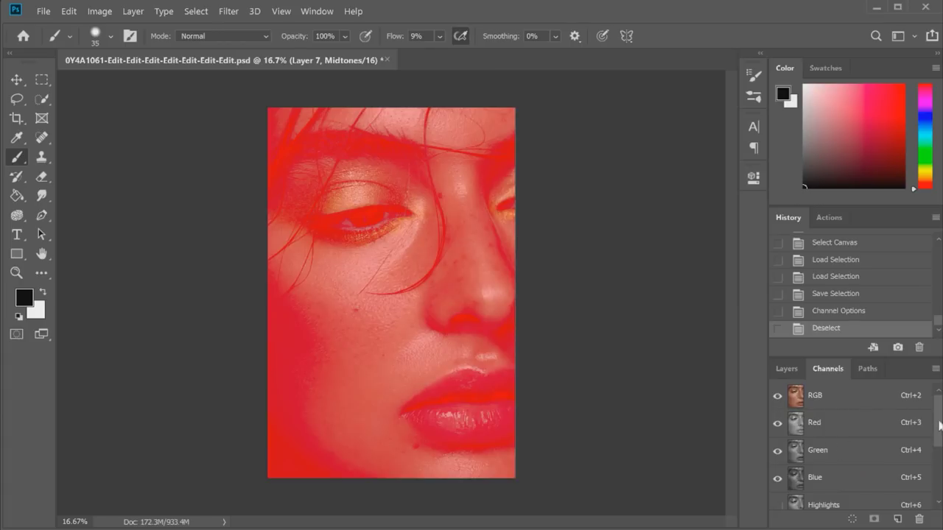
{"action": "left_click_drag", "start_coordinate": [939, 428], "coordinate": [940, 408]}
{"action": "left_click", "coordinate": [778, 500]}
{"action": "key", "text": "x"}
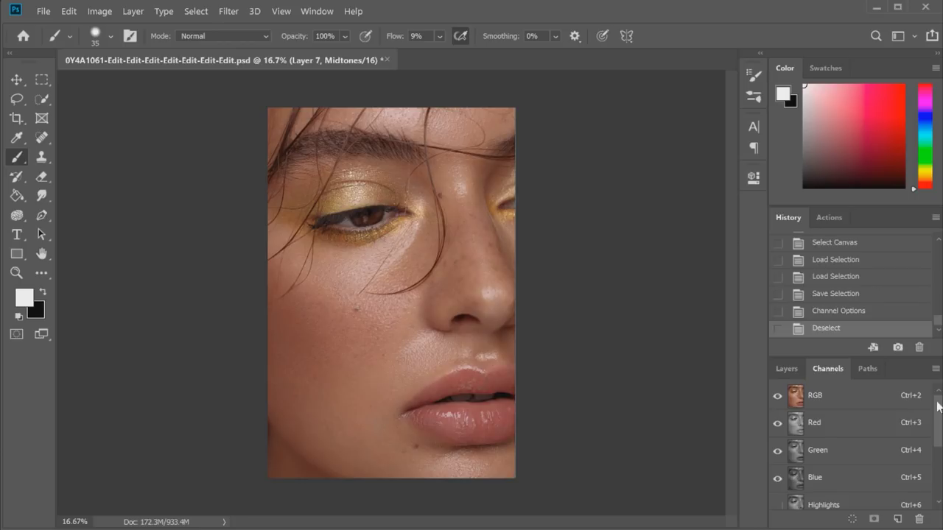
Add a Color Balance adjustment layer masked by the Midtones channel, with Cyan-Red -3, Magenta-Green +1 and Yellow-Blue -11.
{"action": "scroll", "coordinate": [938, 407], "scroll_direction": "down", "scroll_amount": 3}
{"action": "mouse_move", "coordinate": [833, 492]}
{"action": "left_mouse_down"}
{"action": "mouse_move", "coordinate": [846, 501]}
{"action": "mouse_move", "coordinate": [814, 500]}
{"action": "mouse_move", "coordinate": [826, 496]}
{"action": "left_mouse_up"}
{"action": "left_click", "coordinate": [825, 497], "text": "ctrl"}
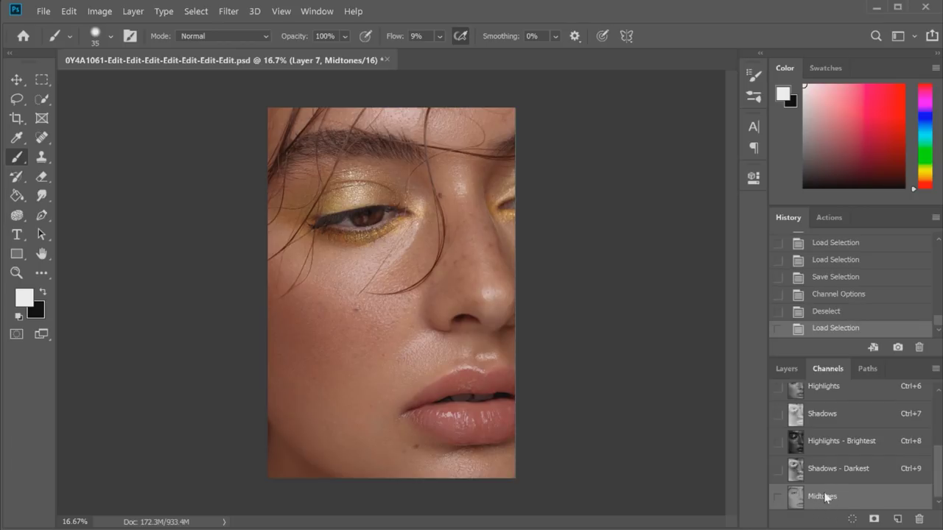
{"action": "left_click", "coordinate": [783, 368]}
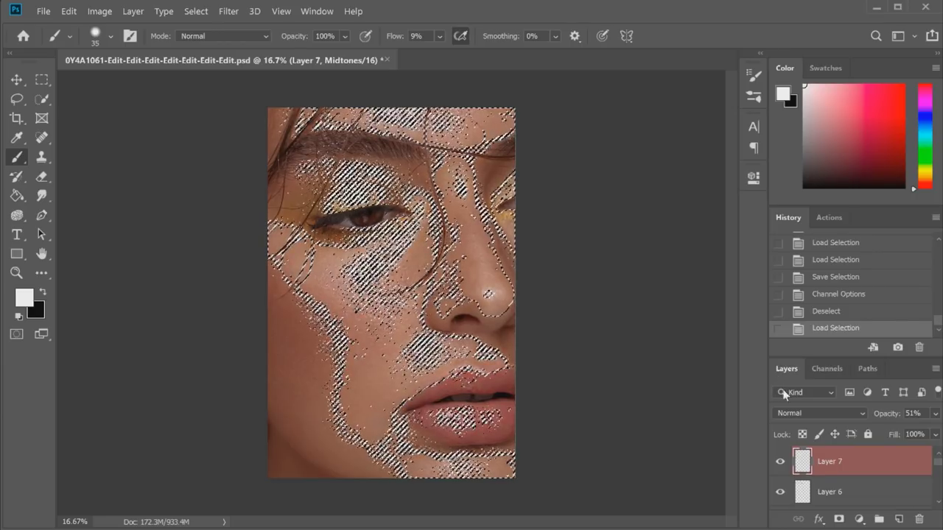
{"action": "left_click", "coordinate": [860, 520]}
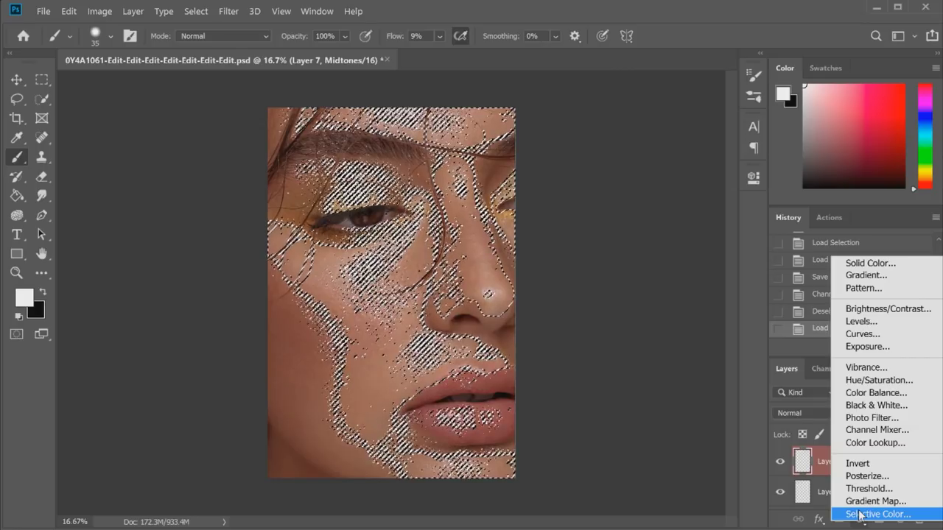
{"action": "left_click", "coordinate": [874, 396]}
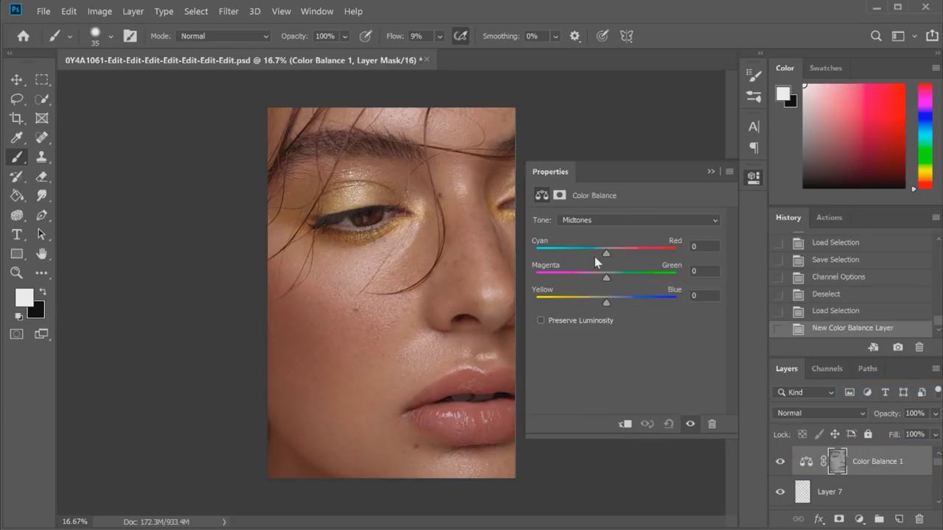
{"action": "left_click_drag", "start_coordinate": [606, 301], "coordinate": [605, 256]}
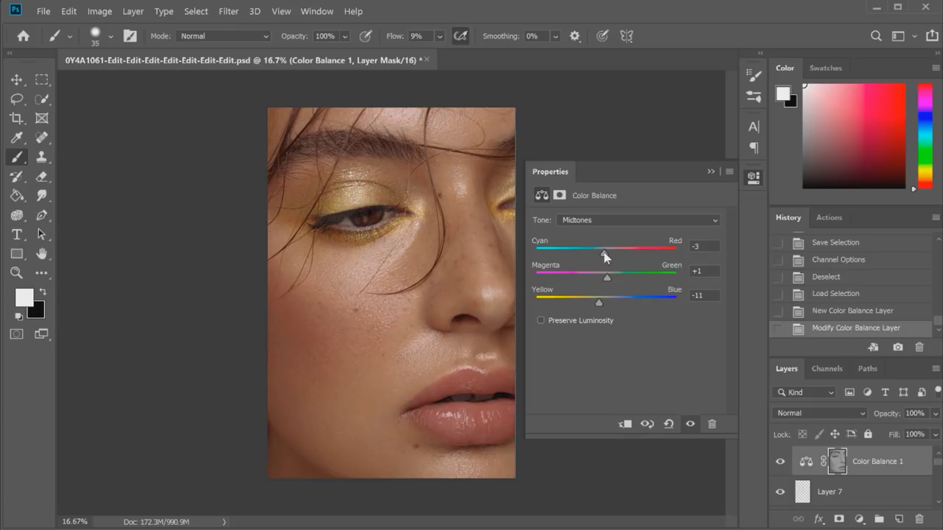
{"action": "left_click", "coordinate": [751, 184]}
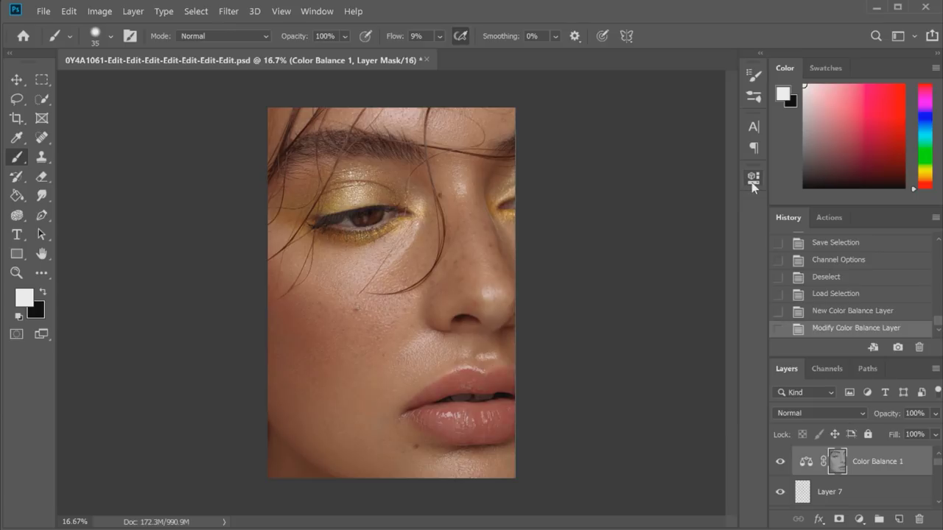
Add a Color Balance adjustment layer masked by the Shadows - Darkest channel, with Magenta-Green -6 and Yellow-Blue +10.
{"action": "left_click", "coordinate": [819, 368]}
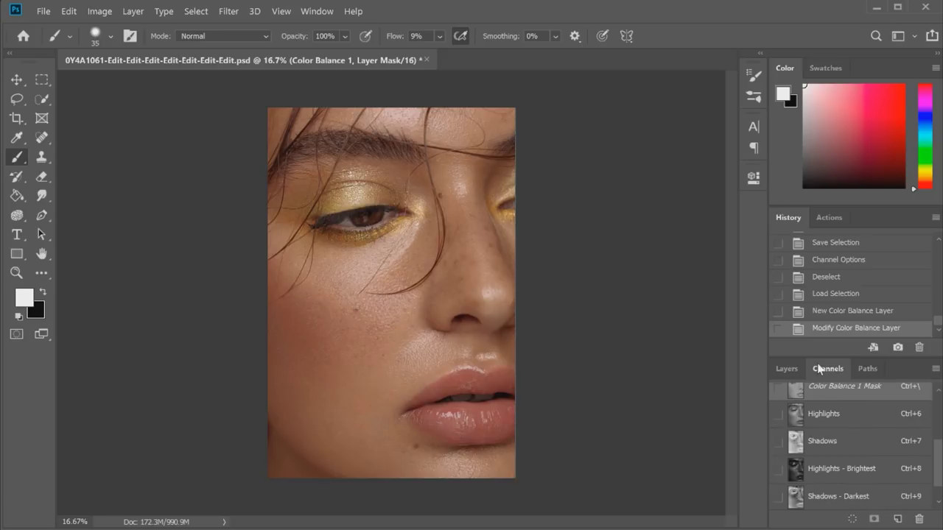
{"action": "left_click", "coordinate": [830, 497], "text": "ctrl"}
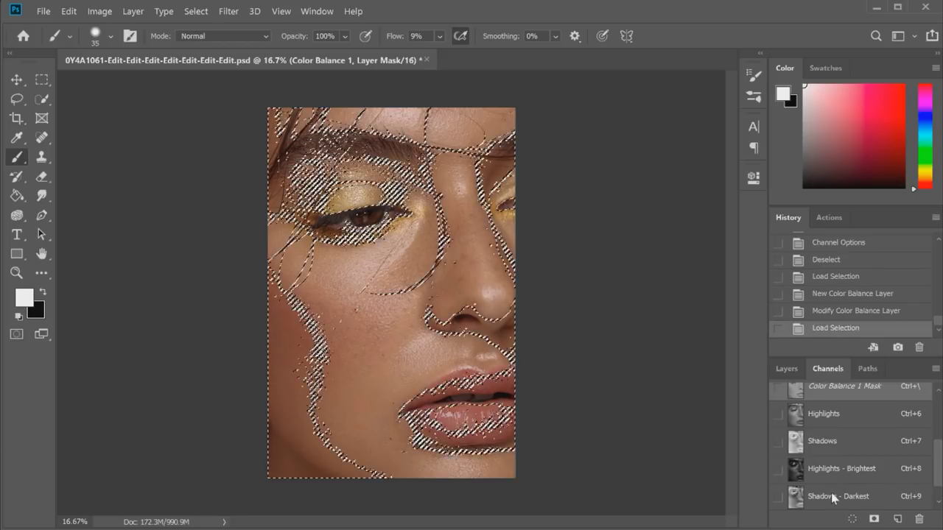
{"action": "left_click", "coordinate": [787, 368]}
{"action": "left_click", "coordinate": [860, 520]}
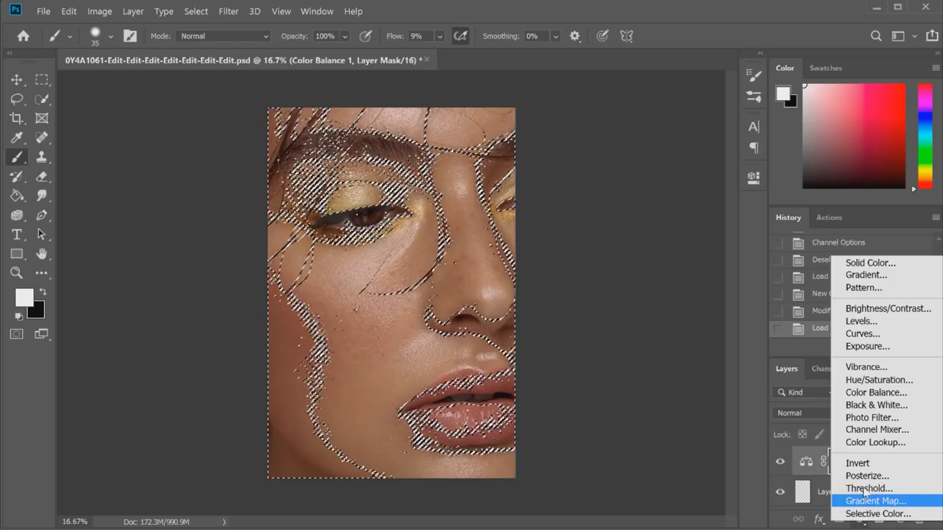
{"action": "left_click", "coordinate": [876, 392]}
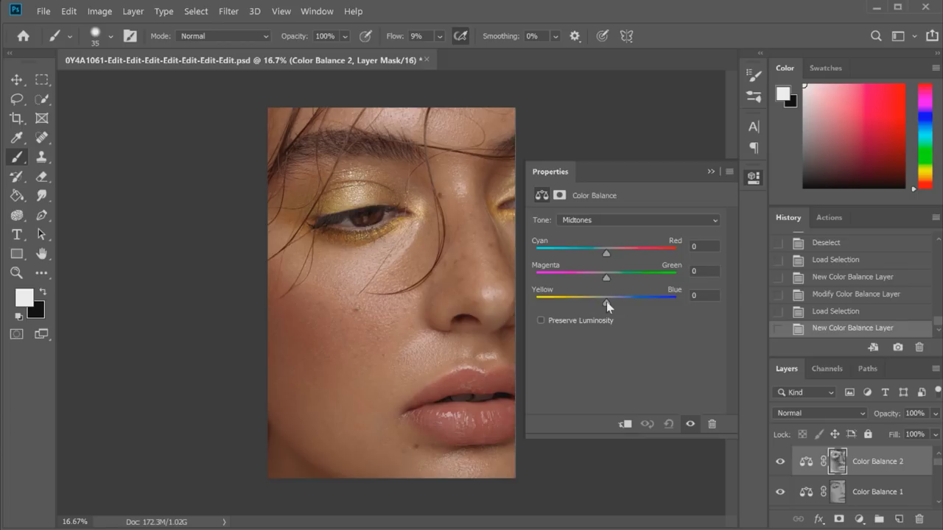
{"action": "left_click_drag", "start_coordinate": [606, 301], "coordinate": [600, 277]}
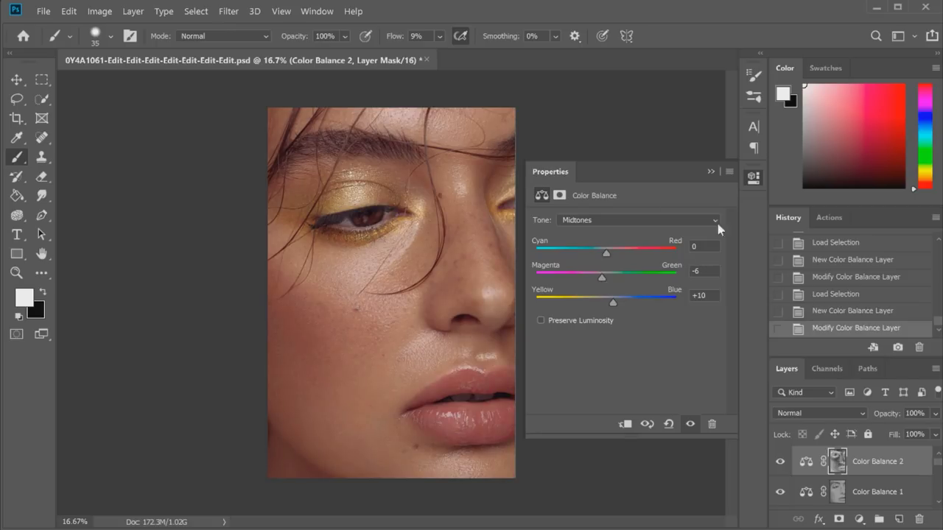
{"action": "left_click", "coordinate": [752, 177]}
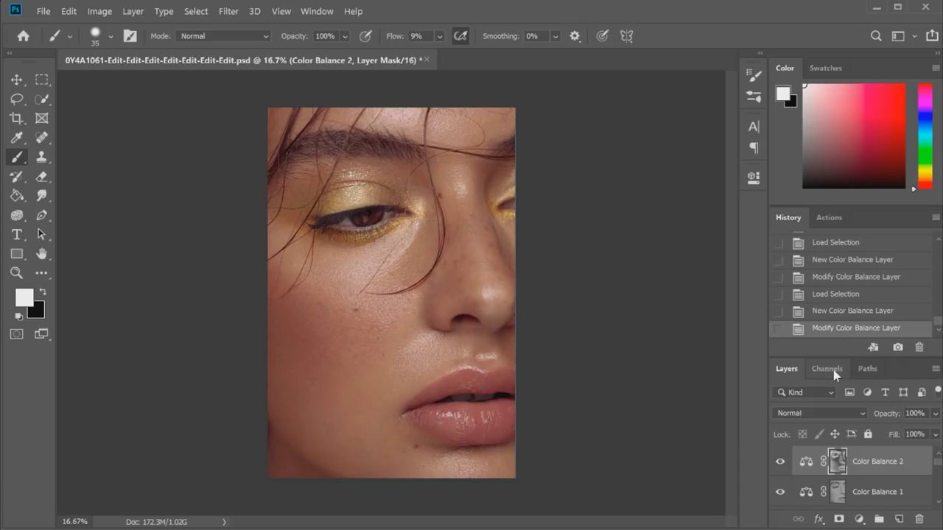
Load the Highlights channel as a selection and add a Color Balance adjustment layer masked by it.
{"action": "left_click", "coordinate": [833, 370]}
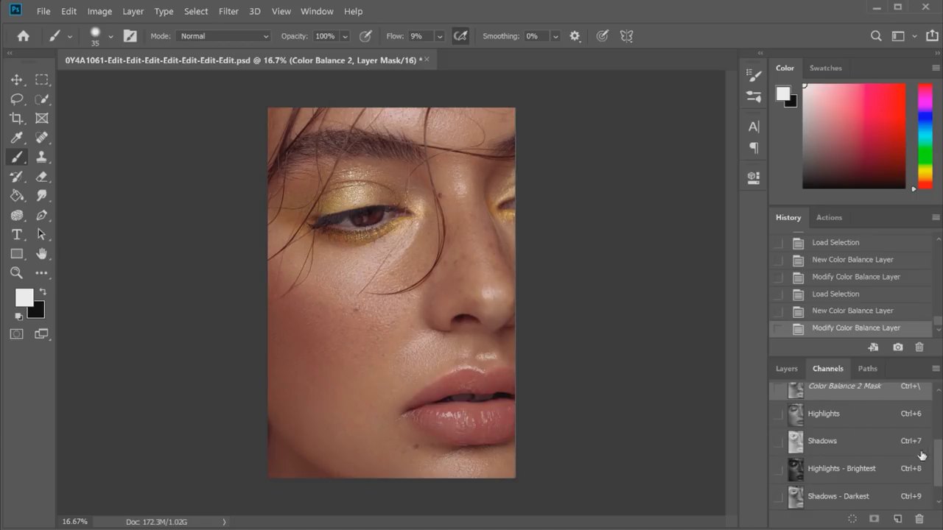
{"action": "left_click", "coordinate": [850, 416], "text": "ctrl"}
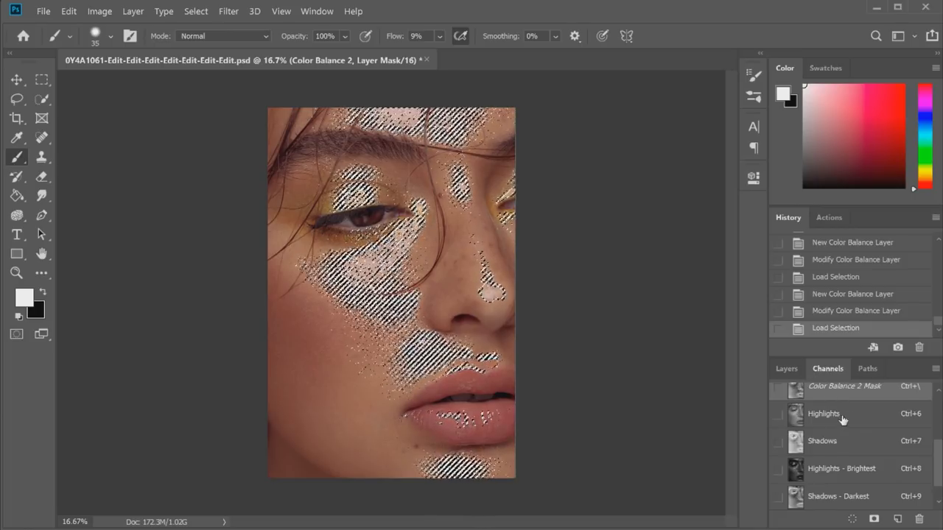
{"action": "left_click", "coordinate": [784, 369]}
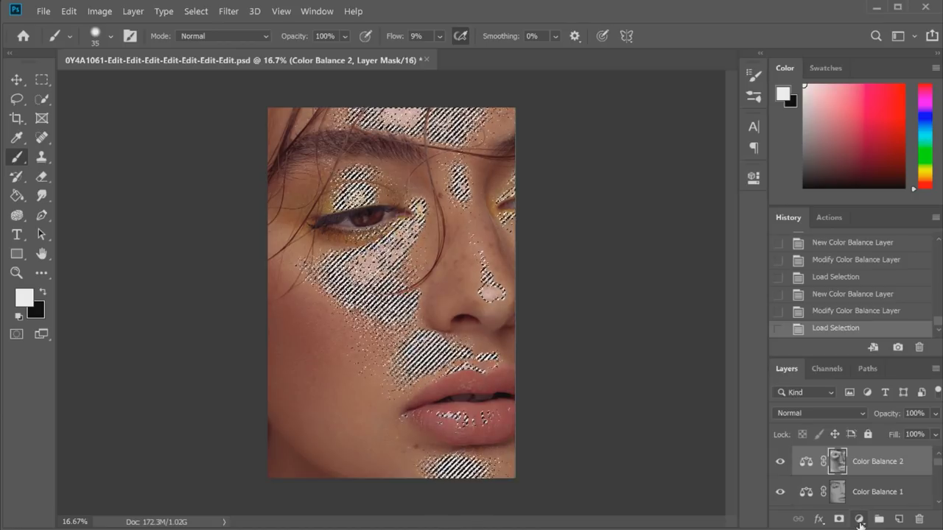
{"action": "left_click", "coordinate": [859, 519]}
{"action": "left_click", "coordinate": [847, 274]}
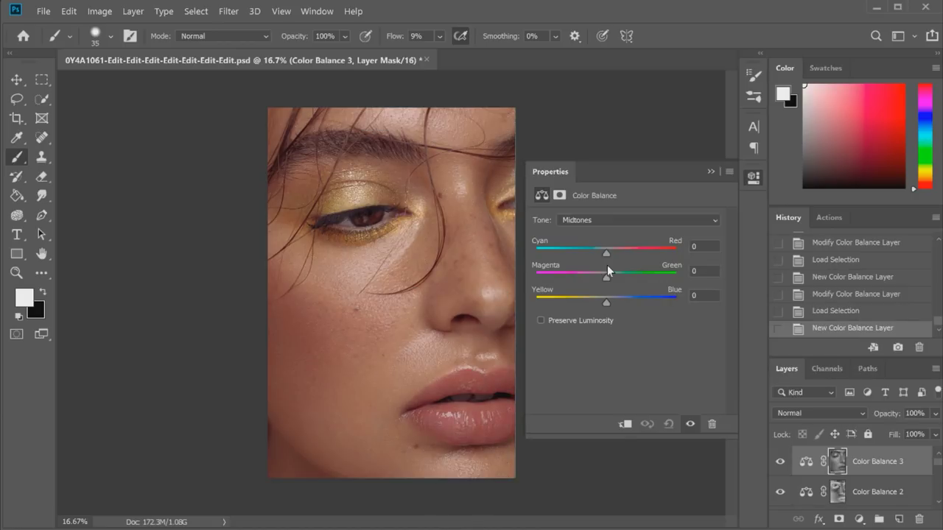
Shift the highlights Color Balance layer slightly toward cyan and green, with Yellow-Blue at +1.
{"action": "left_click_drag", "start_coordinate": [606, 298], "coordinate": [605, 254]}
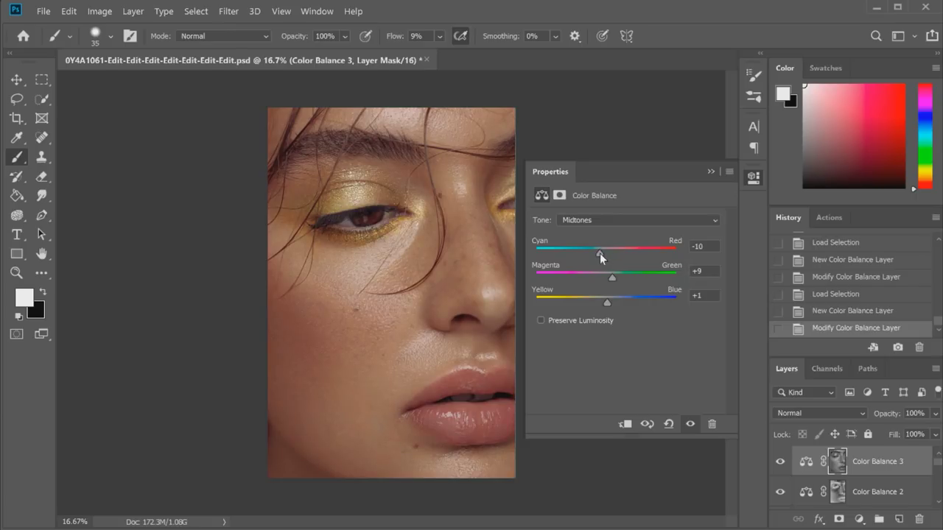
{"action": "left_click_drag", "start_coordinate": [599, 256], "coordinate": [604, 257]}
{"action": "left_click_drag", "start_coordinate": [613, 277], "coordinate": [608, 281]}
{"action": "left_click", "coordinate": [754, 179]}
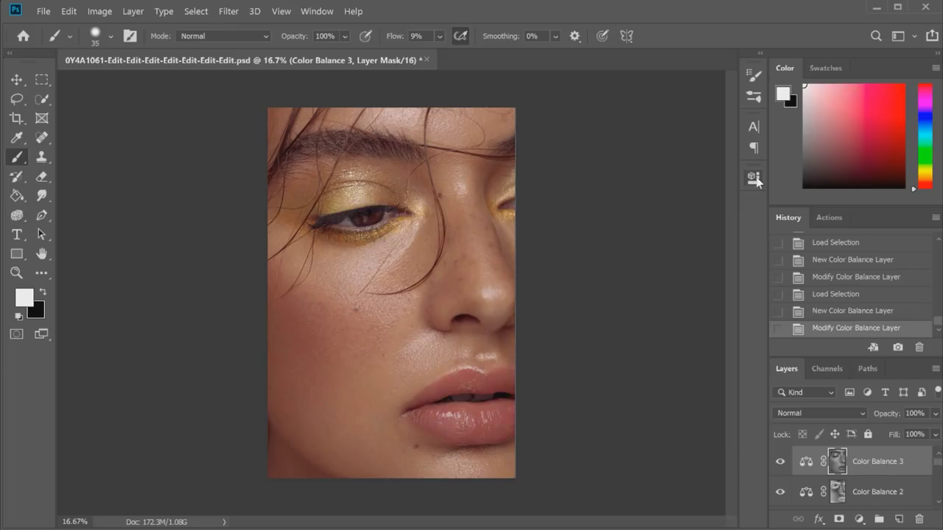
Toggle the visibility of each of the three Color Balance layers to compare the portrait with and without them.
{"action": "left_click_drag", "start_coordinate": [940, 466], "coordinate": [939, 464]}
{"action": "left_click", "coordinate": [780, 463]}
{"action": "left_click", "coordinate": [780, 462]}
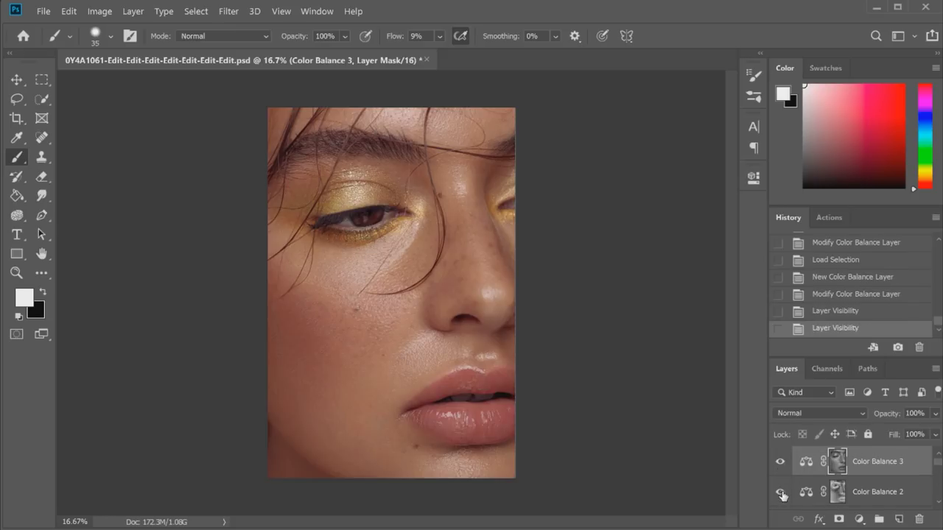
{"action": "left_click", "coordinate": [781, 492]}
{"action": "left_click", "coordinate": [780, 492]}
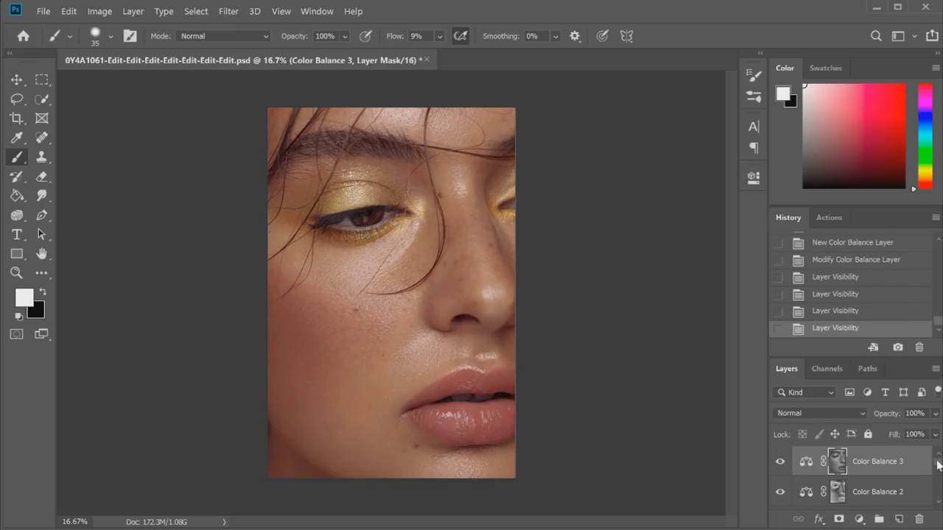
{"action": "scroll", "coordinate": [939, 467], "scroll_direction": "down", "scroll_amount": 2}
{"action": "left_click", "coordinate": [780, 474]}
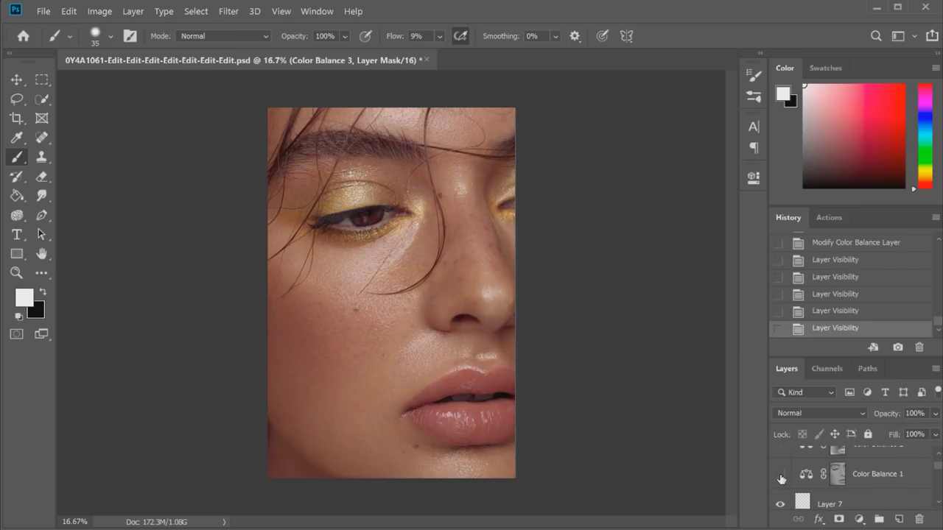
{"action": "left_click", "coordinate": [781, 476]}
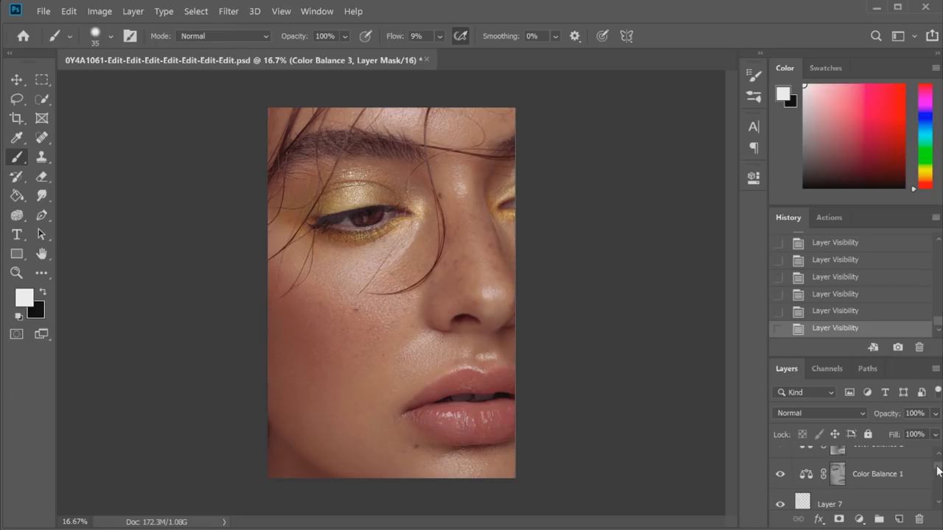
Load the Highlights - Brightest channel as a selection, add a Levels adjustment layer masked by it, and lower its white input level.
{"action": "scroll", "coordinate": [938, 471], "scroll_direction": "up", "scroll_amount": 2}
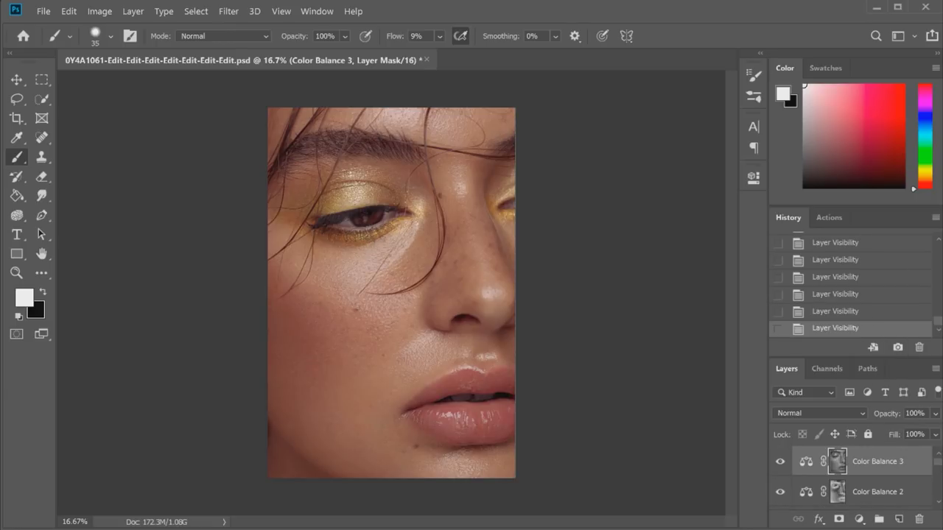
{"action": "left_click", "coordinate": [825, 369]}
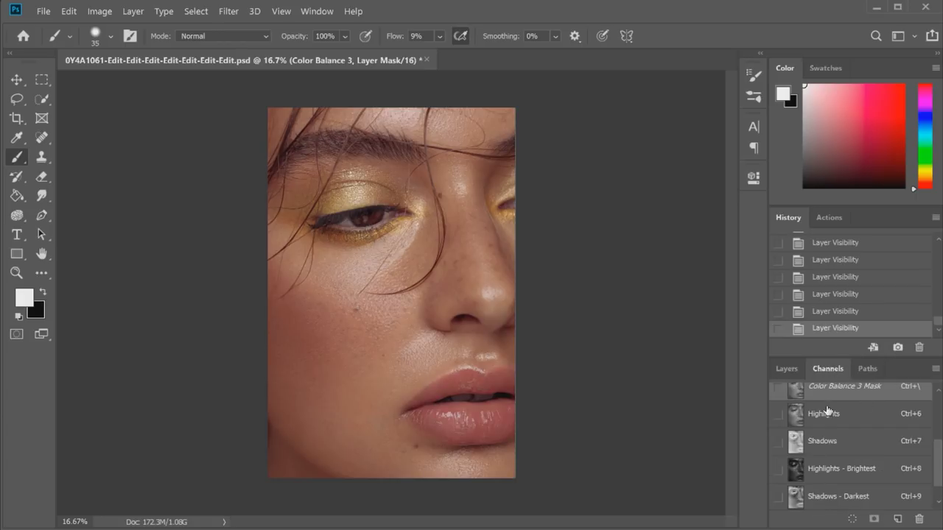
{"action": "left_click_drag", "start_coordinate": [826, 411], "coordinate": [842, 466]}
{"action": "left_click", "coordinate": [840, 476], "text": "ctrl"}
{"action": "left_click", "coordinate": [788, 369]}
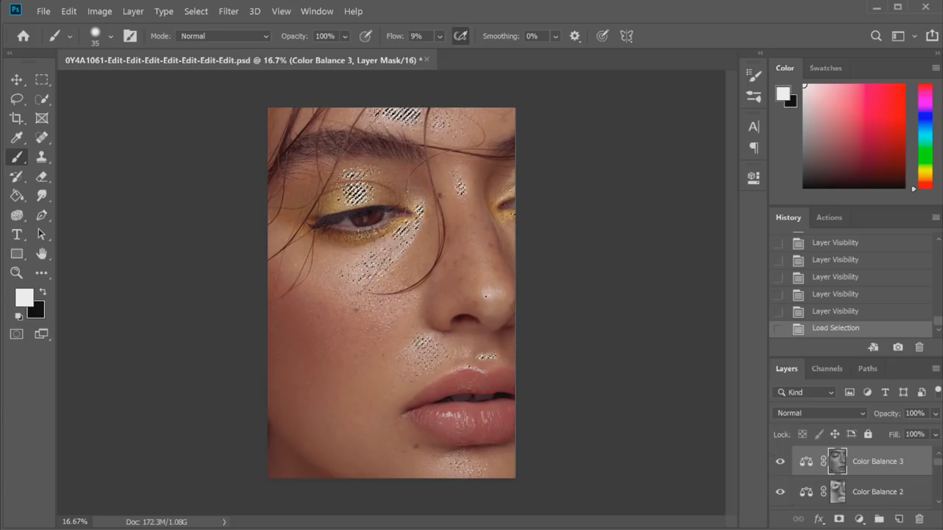
{"action": "left_click", "coordinate": [860, 520]}
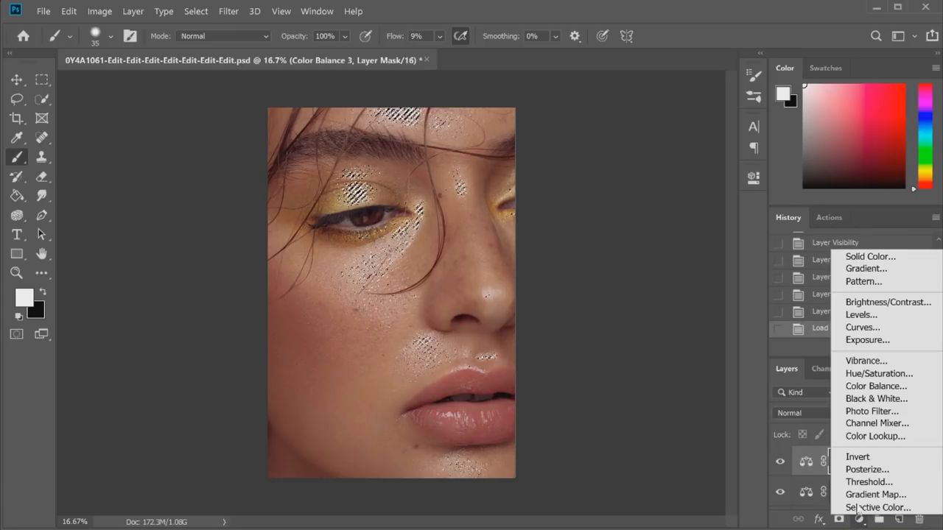
{"action": "left_click", "coordinate": [866, 316]}
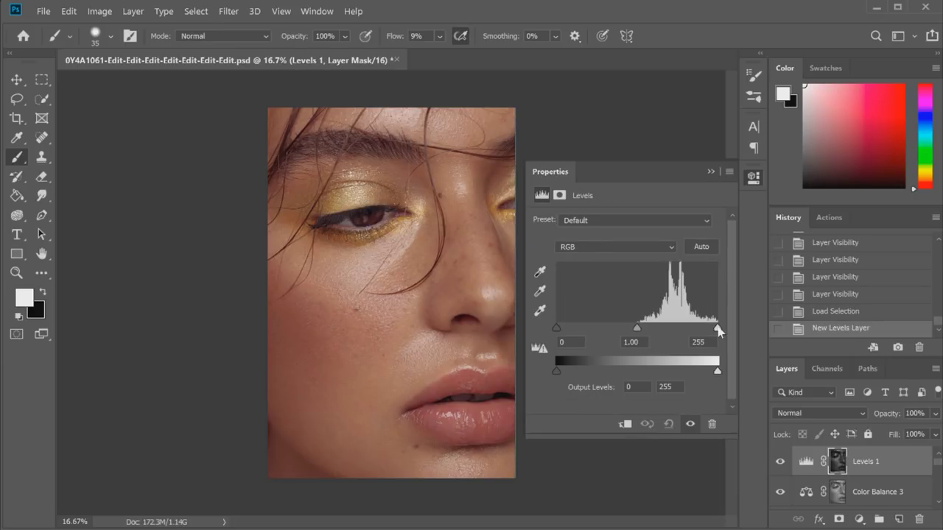
{"action": "left_click_drag", "start_coordinate": [717, 328], "coordinate": [686, 325]}
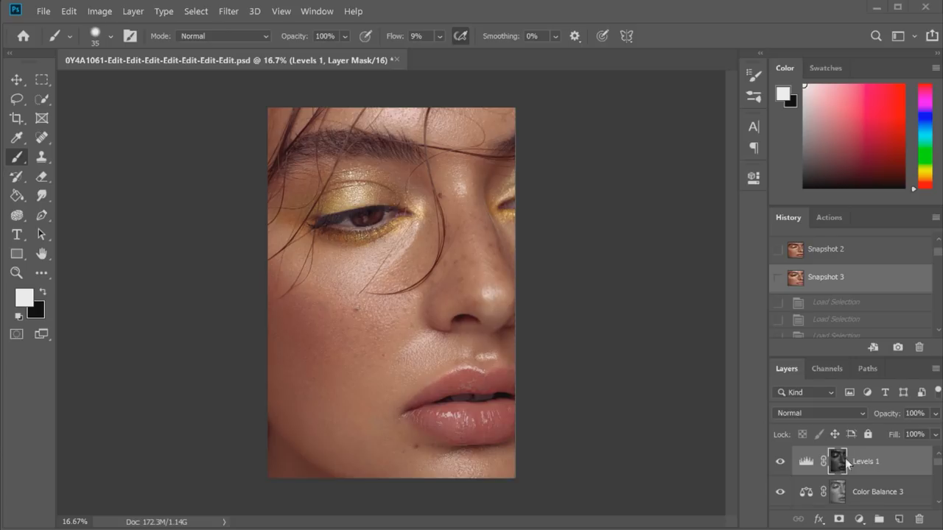
Hide the masked Levels layer and add an unmasked Levels adjustment layer with the white input level set to 207.
{"action": "left_click", "coordinate": [780, 460]}
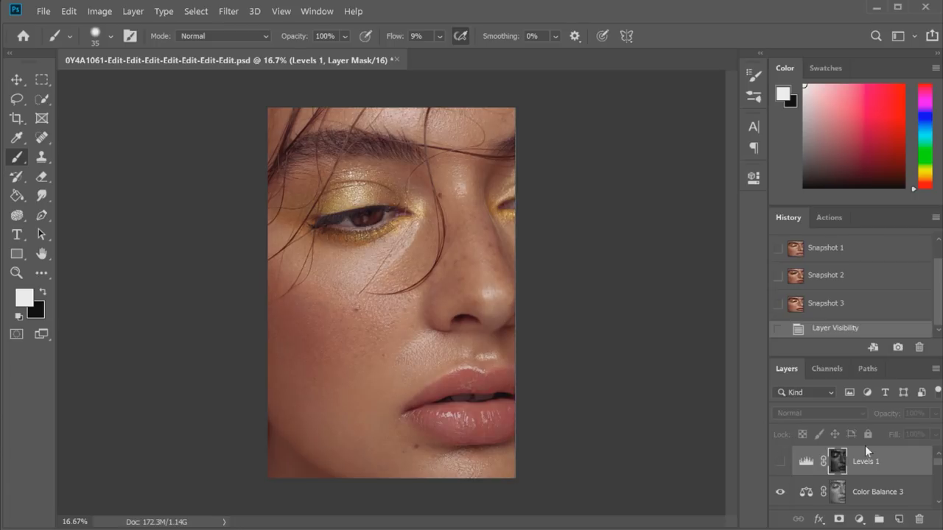
{"action": "left_click", "coordinate": [860, 520]}
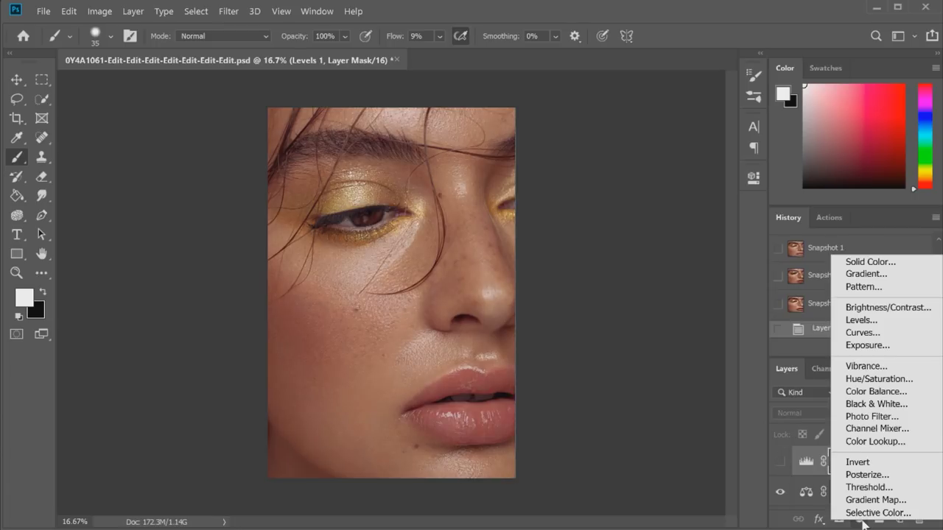
{"action": "left_click", "coordinate": [861, 320]}
{"action": "left_click_drag", "start_coordinate": [718, 329], "coordinate": [686, 328]}
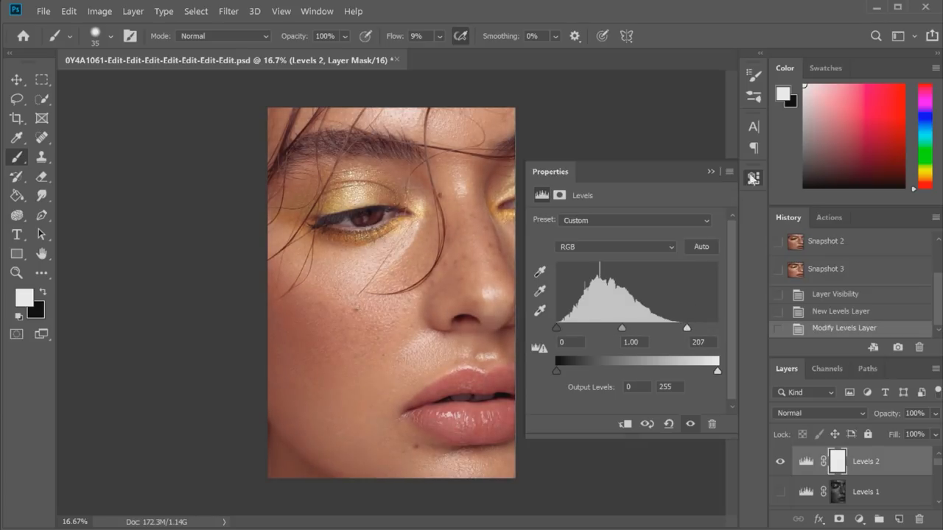
{"action": "left_click", "coordinate": [753, 179]}
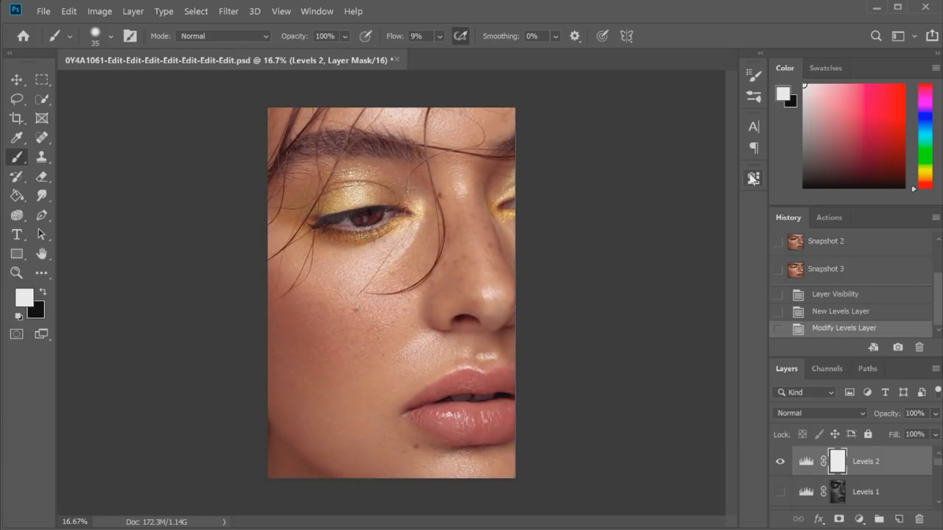
Show the masked and unmasked Levels layers in turn to compare them, and delete the unmasked one.
{"action": "left_click", "coordinate": [781, 462]}
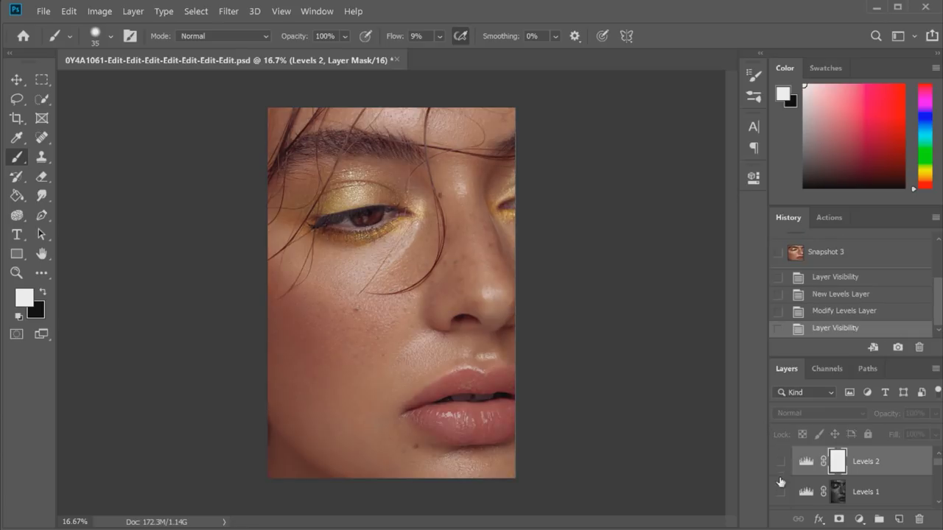
{"action": "left_click", "coordinate": [780, 494]}
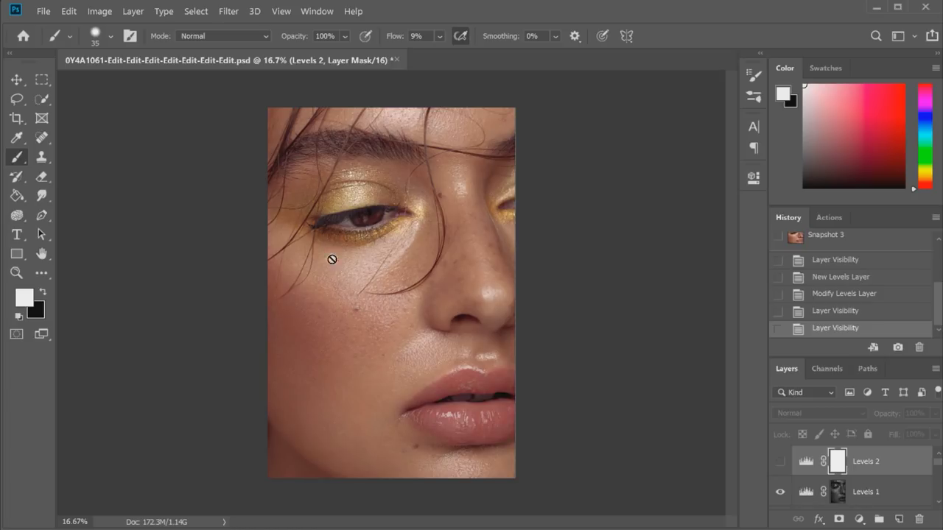
{"action": "left_click", "coordinate": [779, 492]}
{"action": "left_click", "coordinate": [780, 462]}
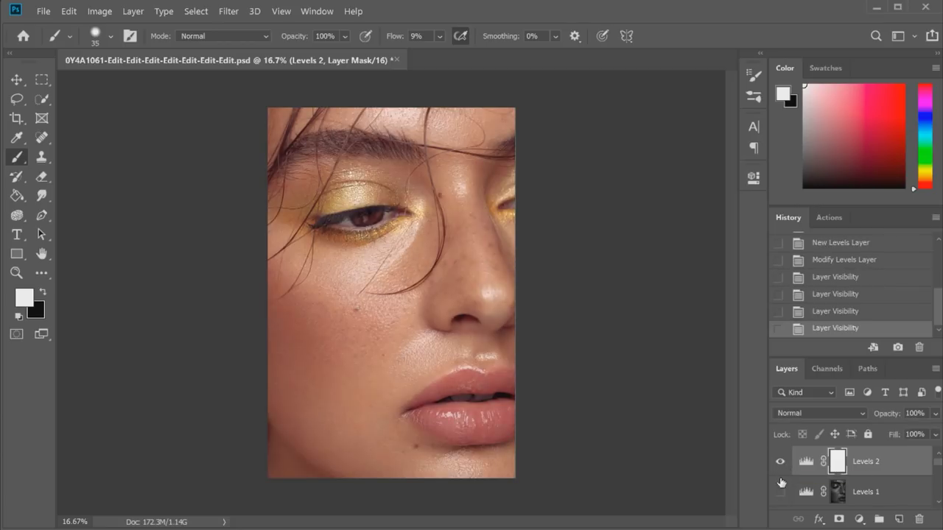
{"action": "left_click", "coordinate": [780, 492]}
{"action": "left_click_drag", "start_coordinate": [877, 462], "coordinate": [919, 524]}
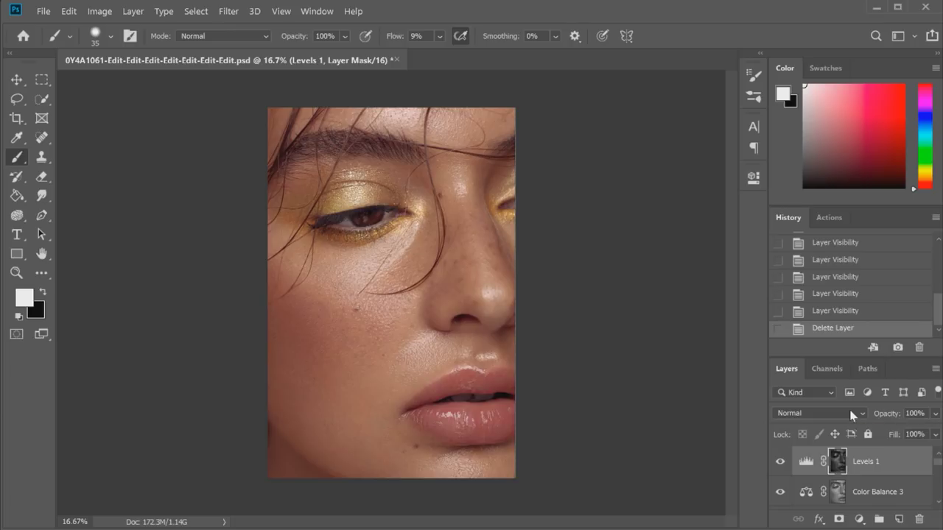
Load the Shadows channel as a selection and add a Curves adjustment layer masked by it.
{"action": "left_click", "coordinate": [824, 369]}
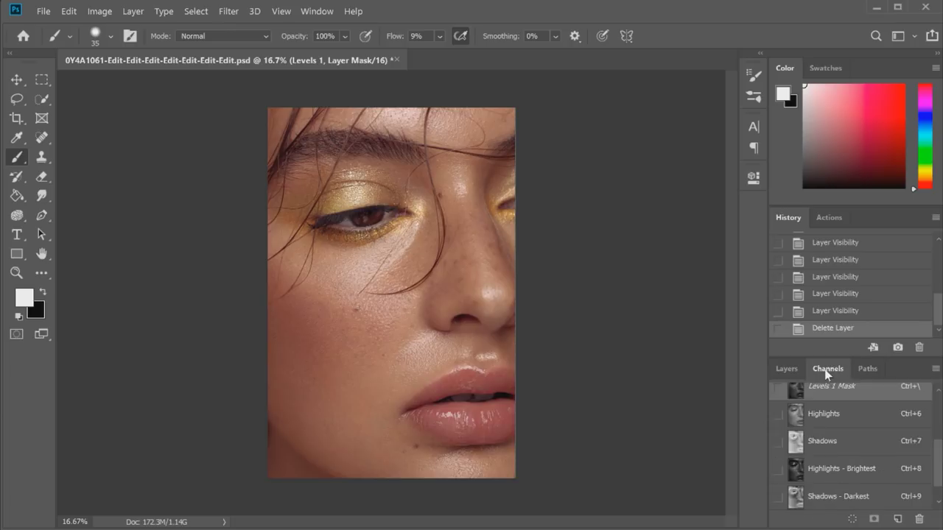
{"action": "left_click", "coordinate": [827, 441], "text": "ctrl"}
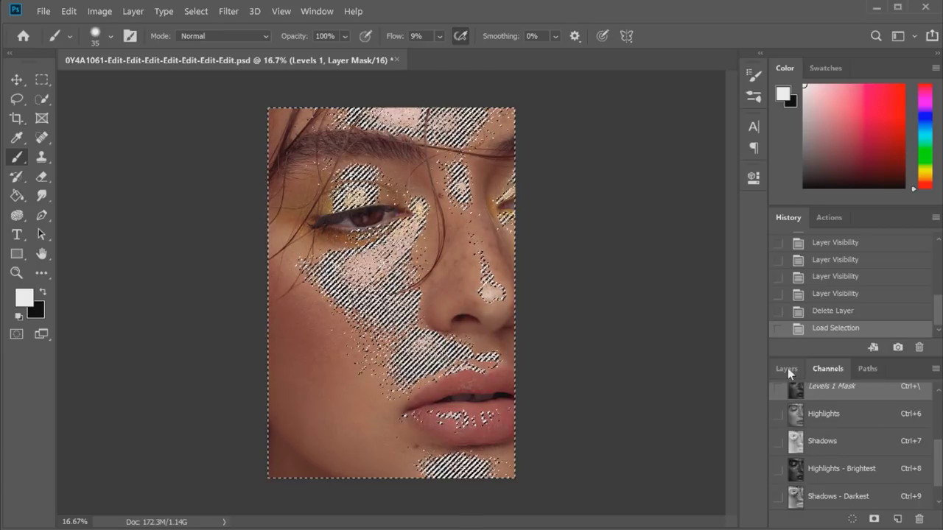
{"action": "left_click", "coordinate": [788, 368]}
{"action": "left_click", "coordinate": [859, 519]}
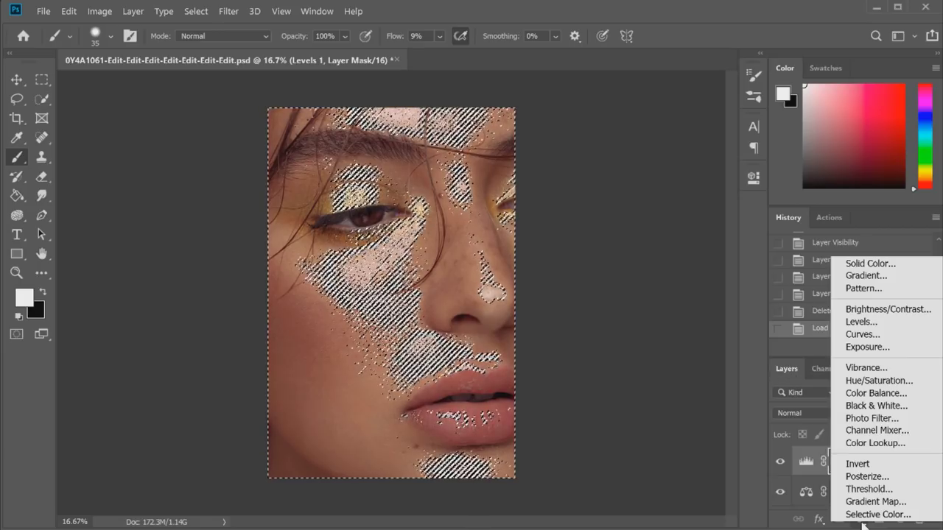
{"action": "left_click", "coordinate": [861, 321]}
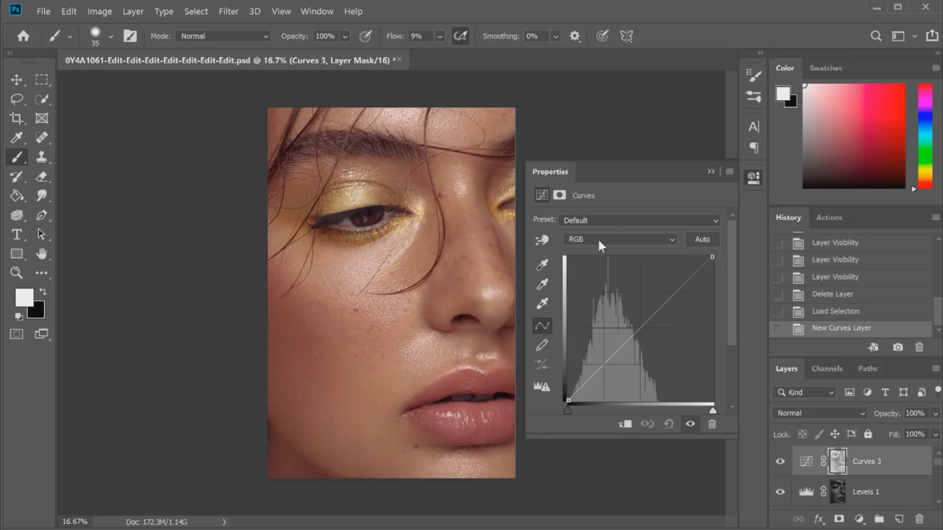
On the shadows layer's Red curve, anchor the darker tones and pull the brighter part down slightly.
{"action": "left_click", "coordinate": [597, 242]}
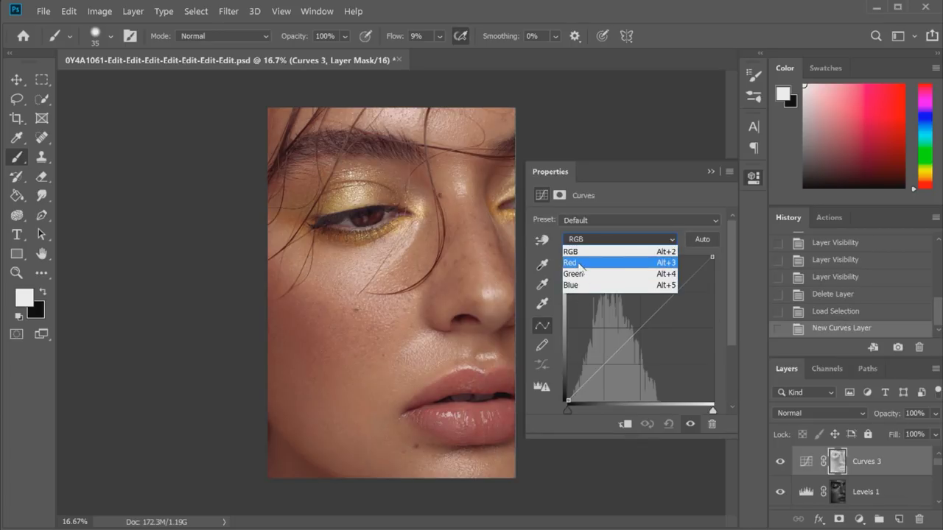
{"action": "left_click", "coordinate": [579, 263]}
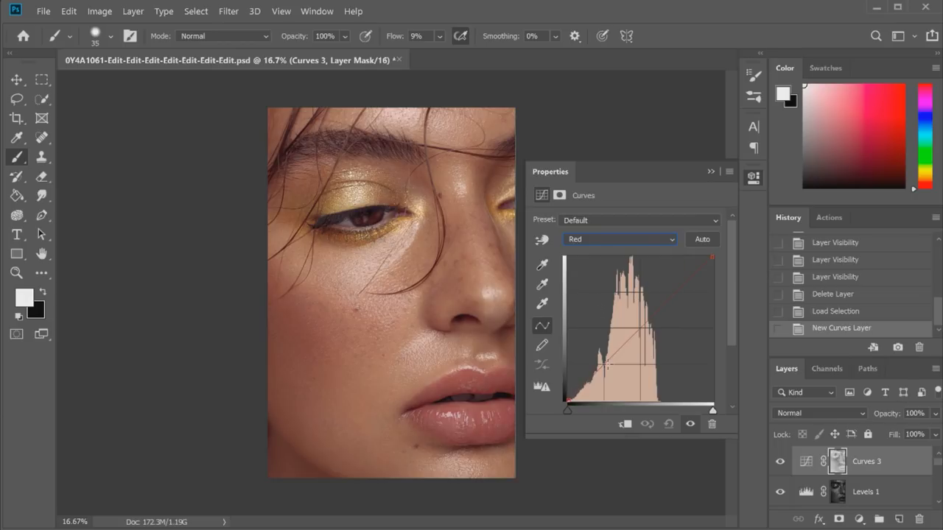
{"action": "left_click_drag", "start_coordinate": [609, 358], "coordinate": [597, 370]}
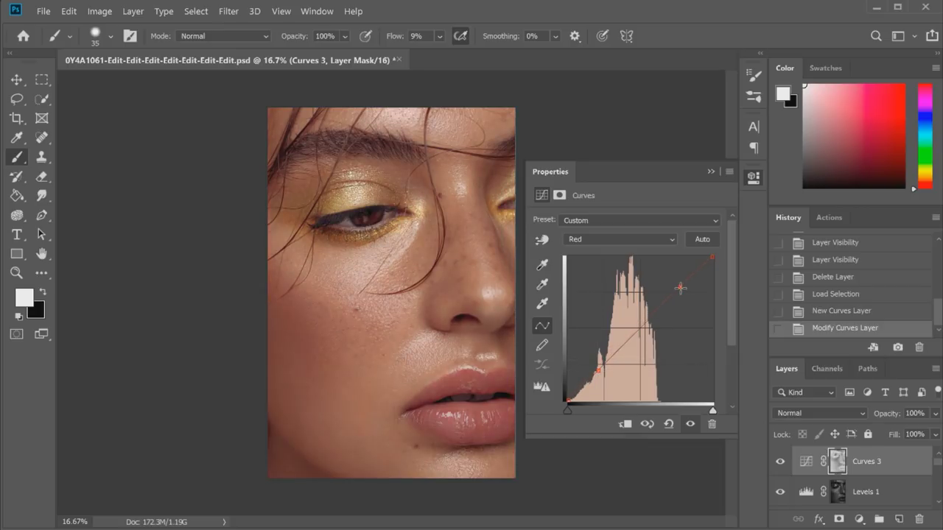
{"action": "left_click_drag", "start_coordinate": [681, 287], "coordinate": [679, 294]}
Place four points along the Green curve, lowering the one just above the midpoint slightly.
{"action": "left_click", "coordinate": [620, 238]}
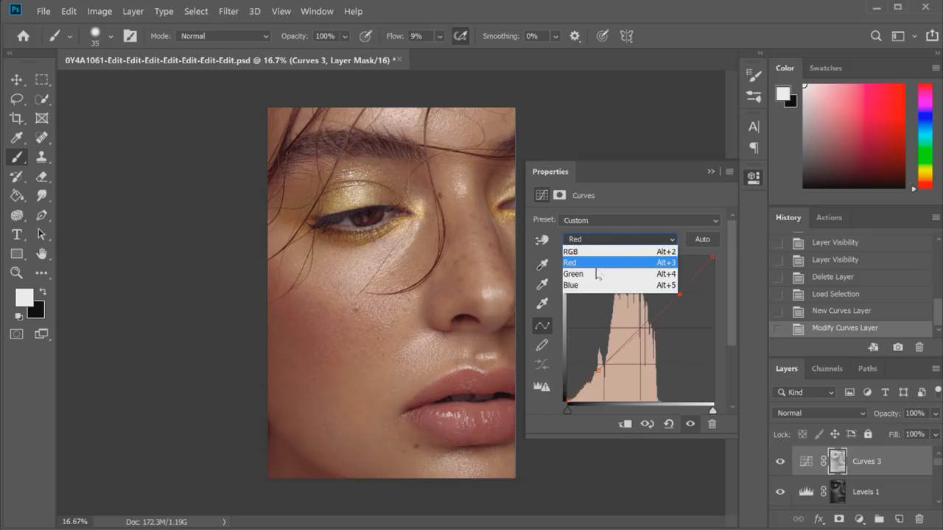
{"action": "left_click", "coordinate": [596, 275]}
{"action": "left_click_drag", "start_coordinate": [685, 285], "coordinate": [684, 285]}
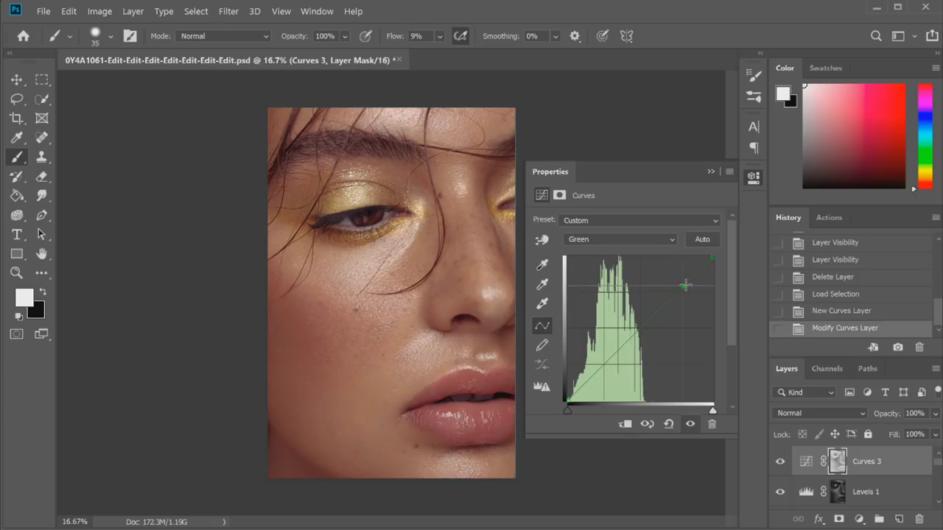
{"action": "left_click", "coordinate": [600, 369]}
{"action": "left_click", "coordinate": [654, 312]}
{"action": "left_click_drag", "start_coordinate": [654, 312], "coordinate": [650, 321]}
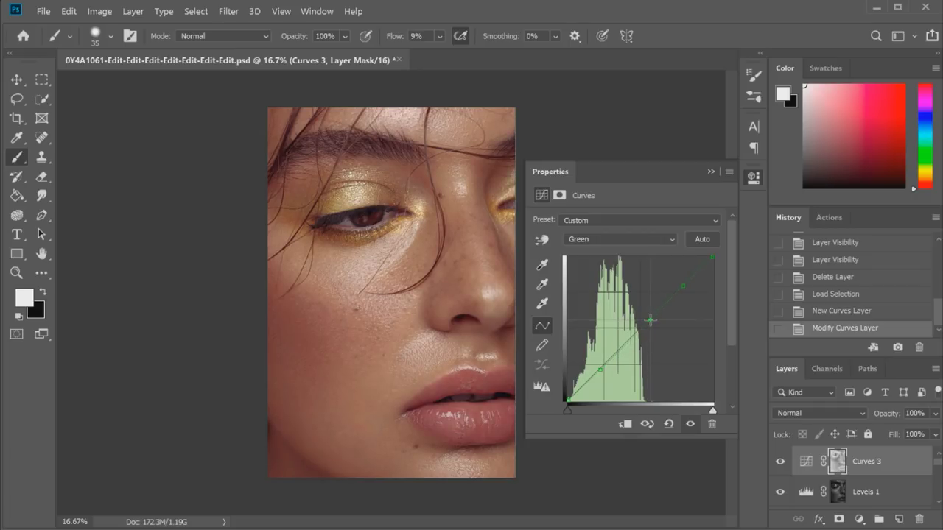
{"action": "left_click", "coordinate": [616, 353]}
Place four points along the Blue curve, from the dark tones up to the bright tones.
{"action": "left_click", "coordinate": [593, 238]}
{"action": "left_click", "coordinate": [594, 287]}
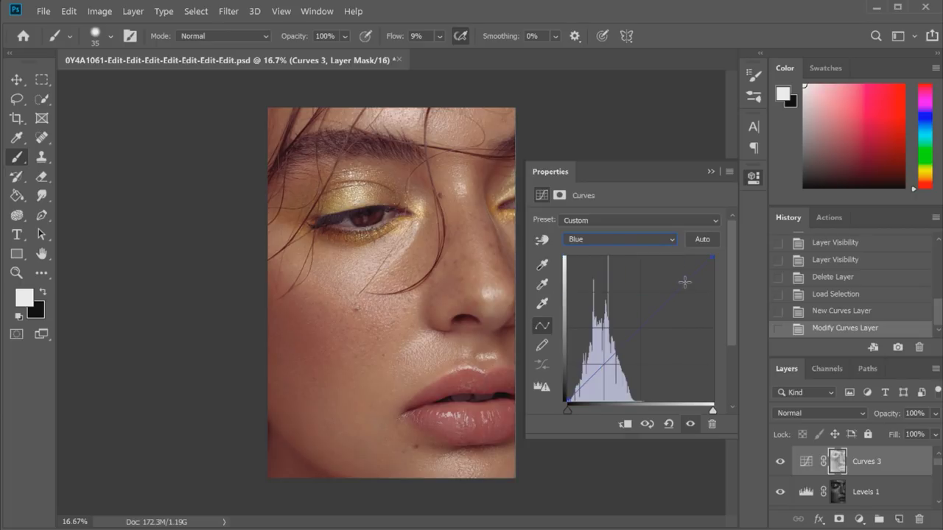
{"action": "left_click", "coordinate": [685, 282]}
{"action": "left_click", "coordinate": [614, 358]}
{"action": "left_click", "coordinate": [587, 380]}
{"action": "left_click", "coordinate": [651, 316]}
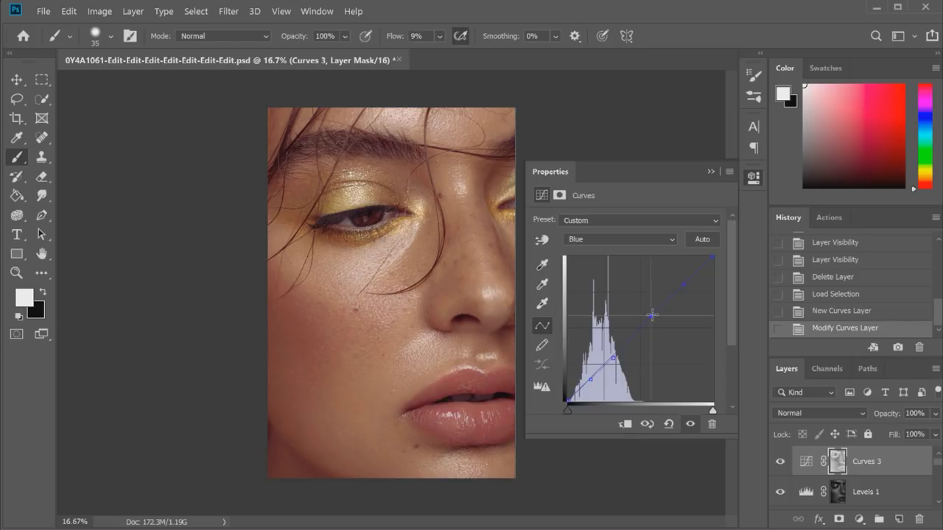
Raise the brightest added point of the Blue curve slightly and fine-tune the point in the lower midtones.
{"action": "left_click", "coordinate": [685, 281]}
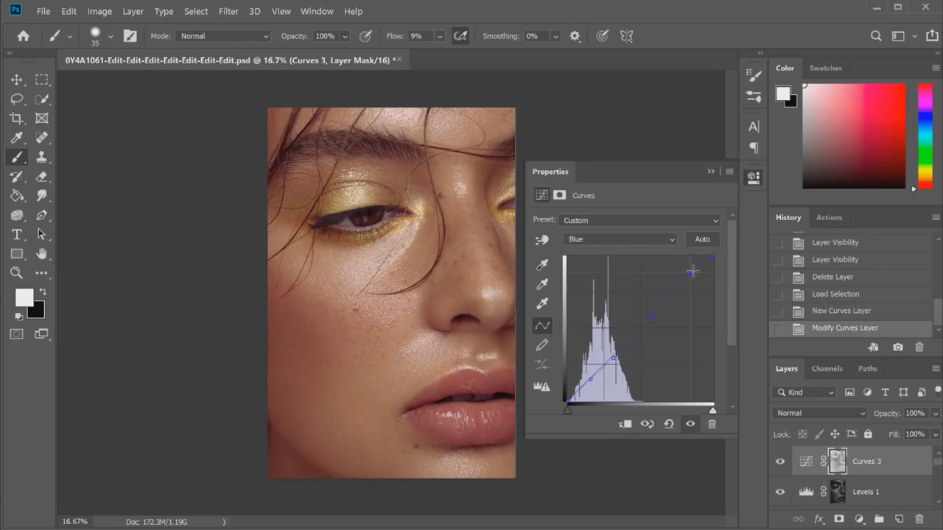
{"action": "left_click_drag", "start_coordinate": [711, 257], "coordinate": [736, 250]}
{"action": "left_click", "coordinate": [613, 359]}
{"action": "left_click_drag", "start_coordinate": [616, 360], "coordinate": [615, 357]}
{"action": "left_click", "coordinate": [756, 175]}
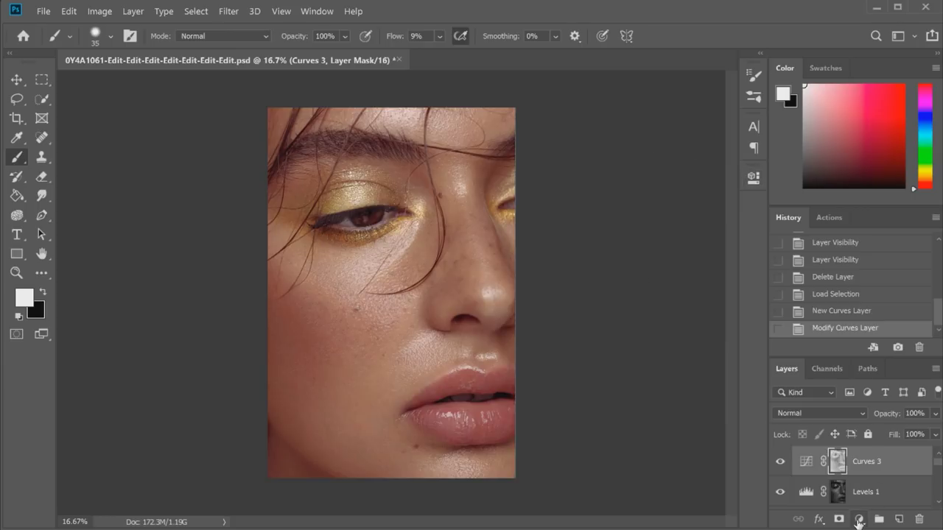
Load the Midtones channel as a selection and add a Vibrance adjustment layer masked by it, with Vibrance set to -5.
{"action": "left_click", "coordinate": [824, 373]}
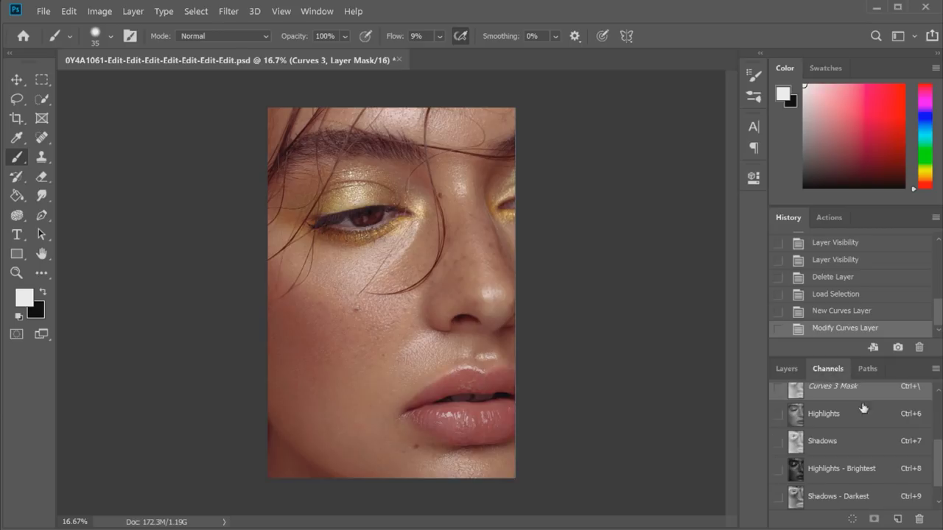
{"action": "scroll", "coordinate": [938, 461], "scroll_direction": "down", "scroll_amount": 1}
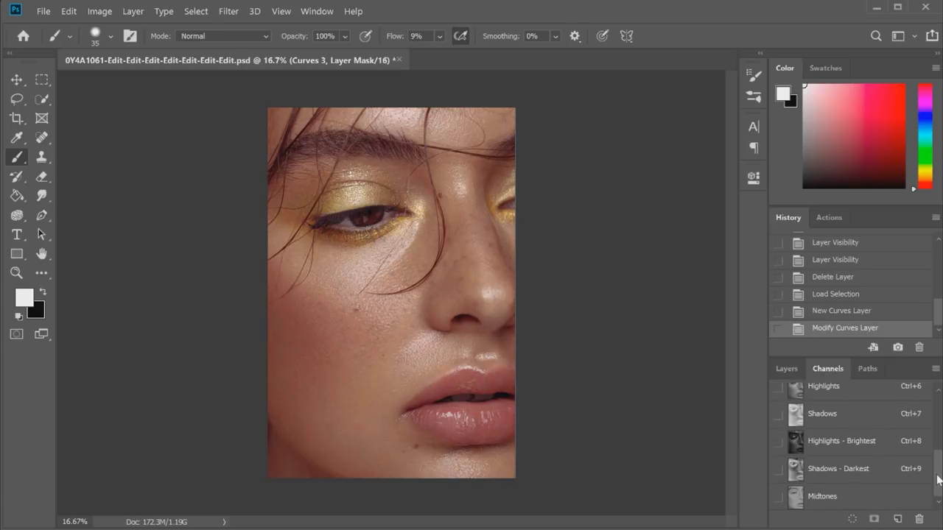
{"action": "left_click", "coordinate": [794, 497], "text": "ctrl"}
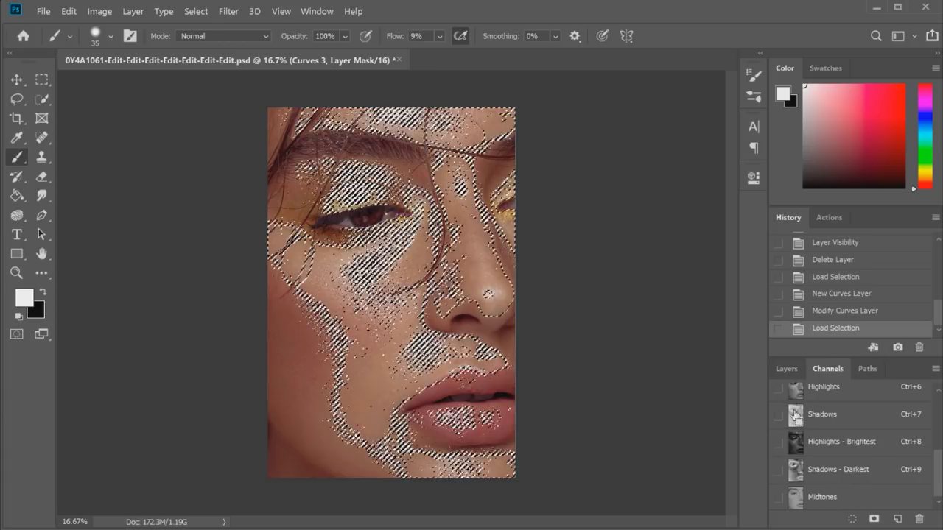
{"action": "left_click", "coordinate": [788, 370]}
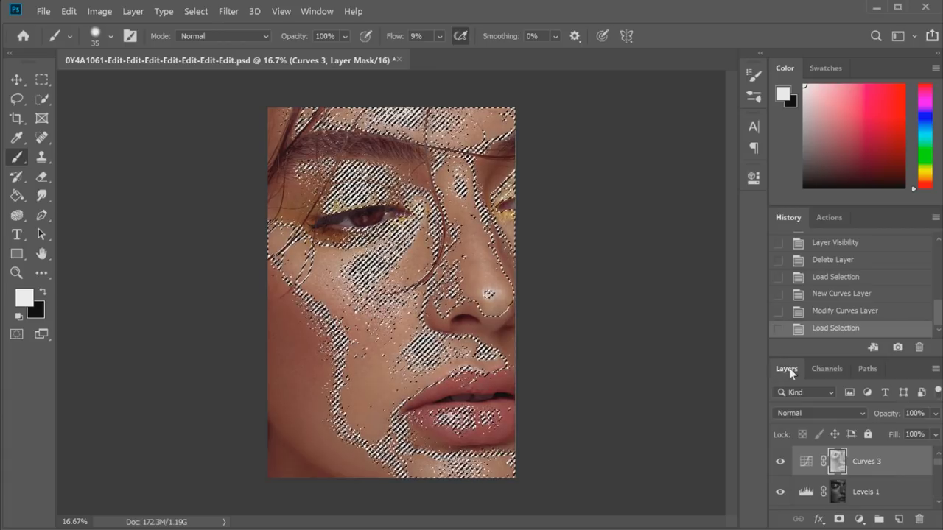
{"action": "left_click", "coordinate": [859, 519]}
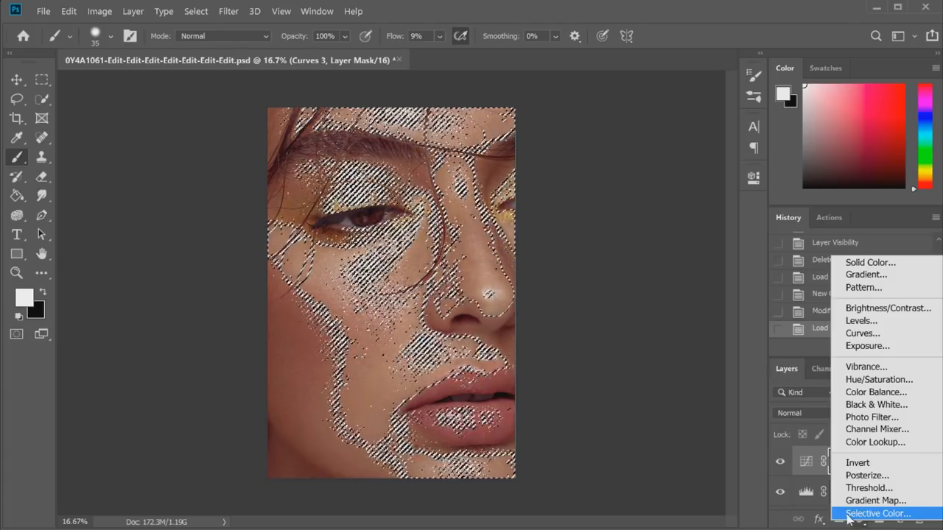
{"action": "left_click", "coordinate": [859, 367]}
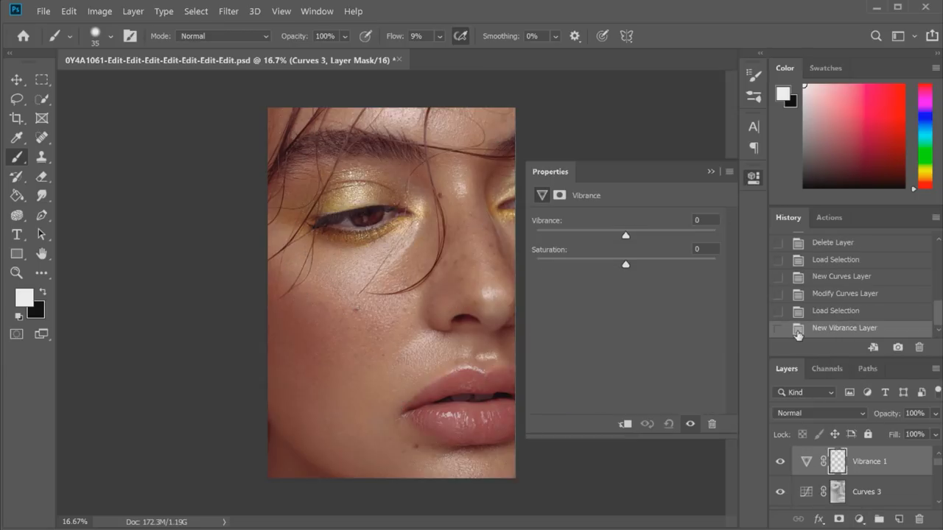
{"action": "left_click_drag", "start_coordinate": [625, 236], "coordinate": [621, 237]}
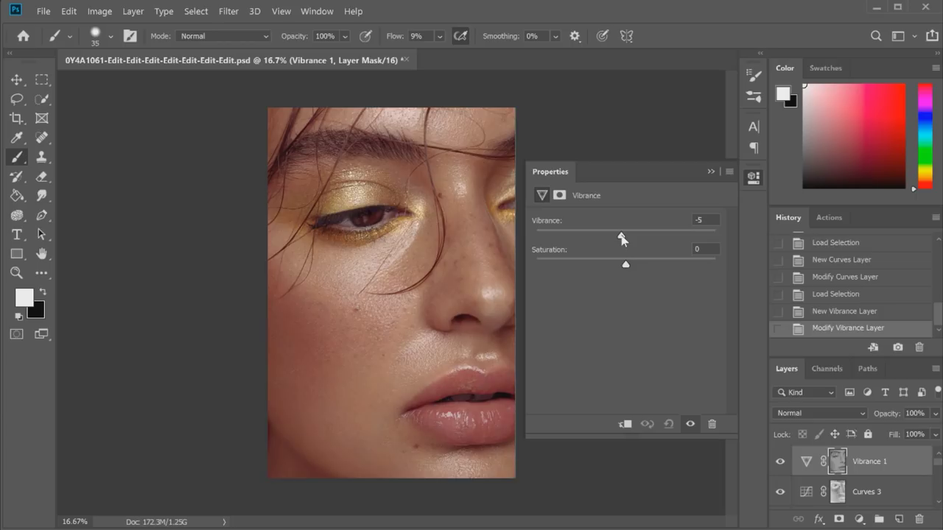
Fine-tune the Vibrance value of the midtones-masked Vibrance layer and close its settings.
{"action": "left_click_drag", "start_coordinate": [621, 237], "coordinate": [623, 239]}
{"action": "left_click", "coordinate": [754, 178]}
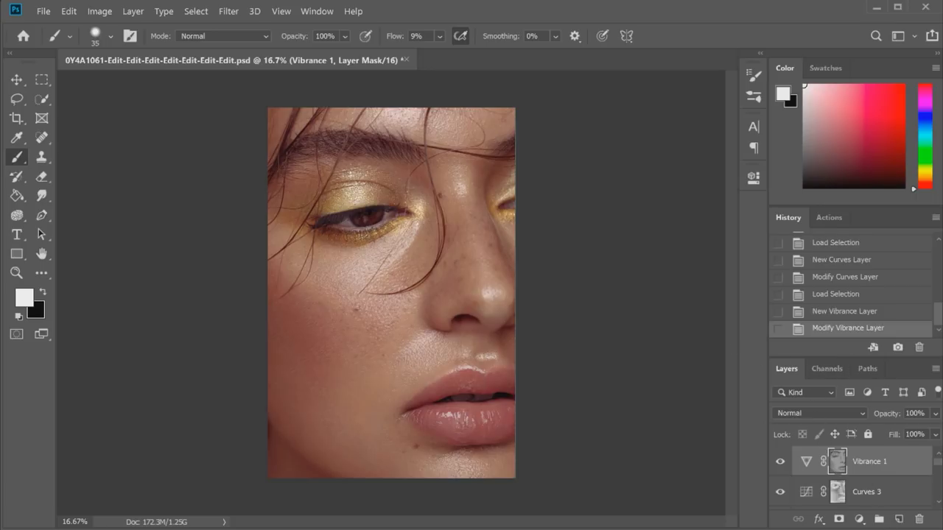
Load the Shadows - Darkest channel as a selection and add a Selective Color adjustment layer masked by it.
{"action": "left_click", "coordinate": [833, 369]}
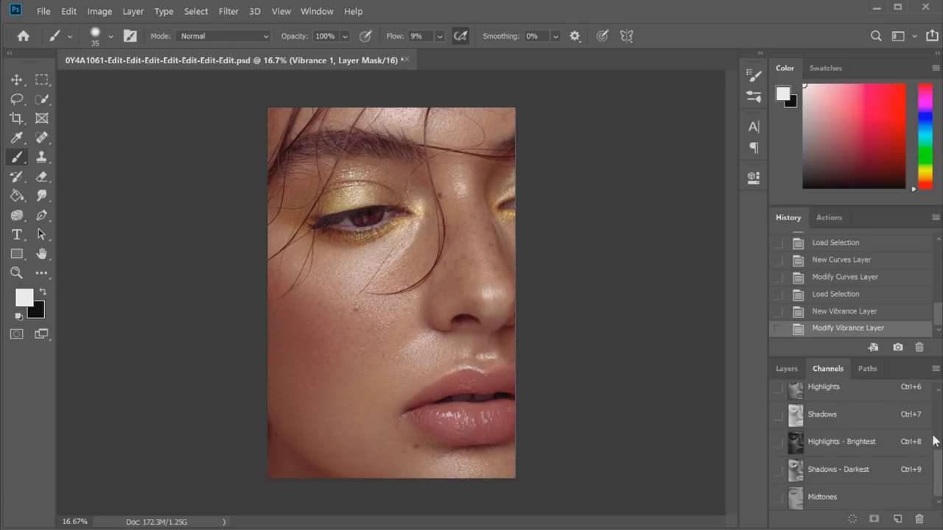
{"action": "left_click", "coordinate": [828, 470], "text": "ctrl"}
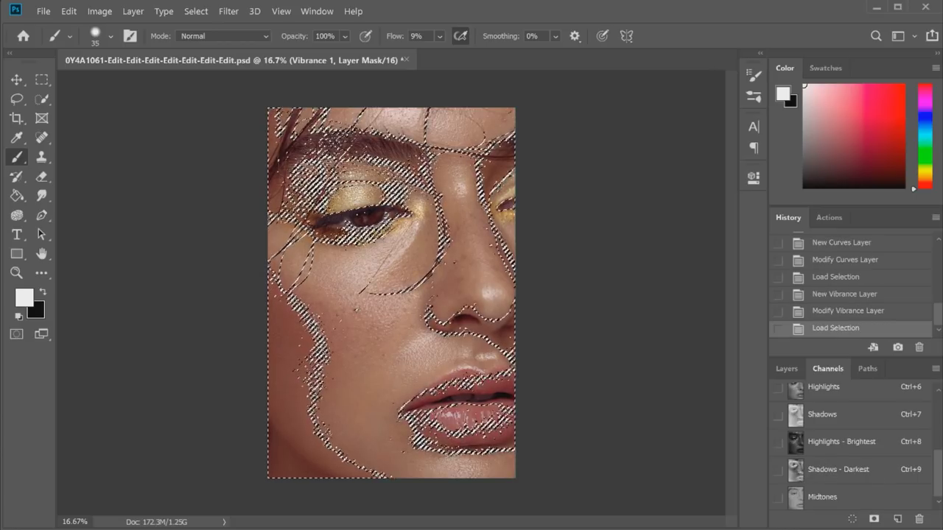
{"action": "left_click", "coordinate": [786, 368]}
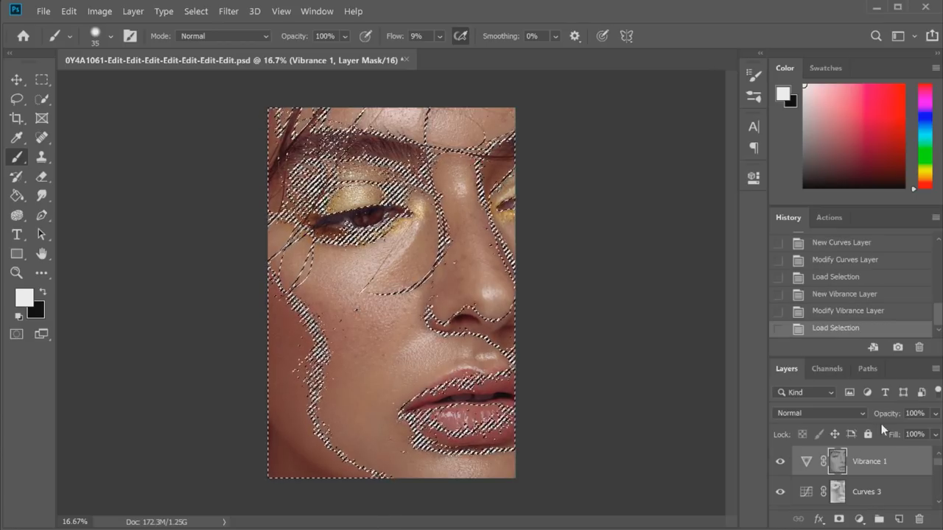
{"action": "left_click", "coordinate": [859, 519]}
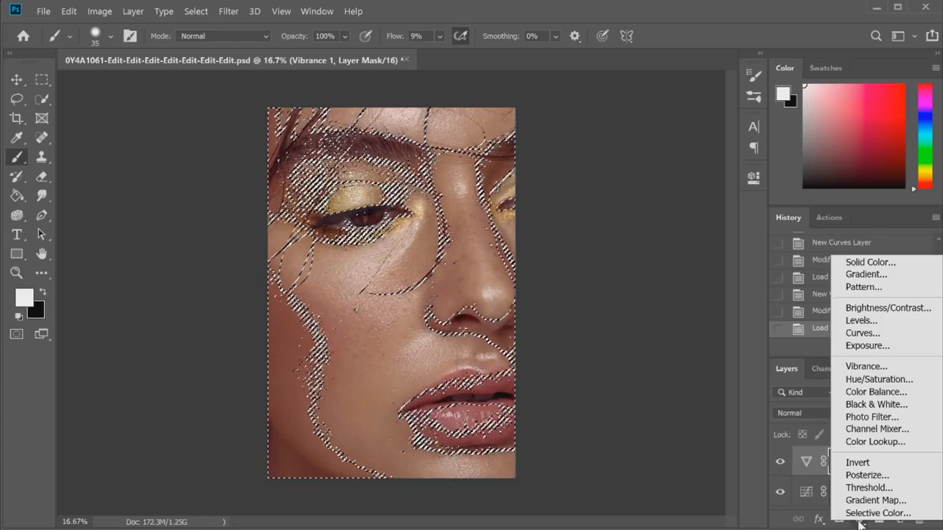
{"action": "left_click", "coordinate": [872, 514]}
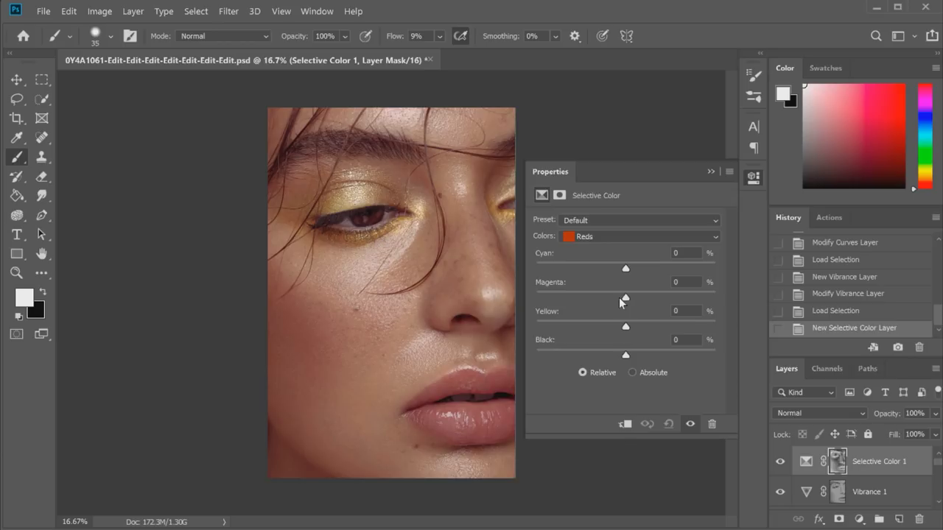
In the Reds of the Selective Color layer, set Magenta to -7% and reduce Yellow slightly.
{"action": "left_click_drag", "start_coordinate": [622, 298], "coordinate": [618, 299]}
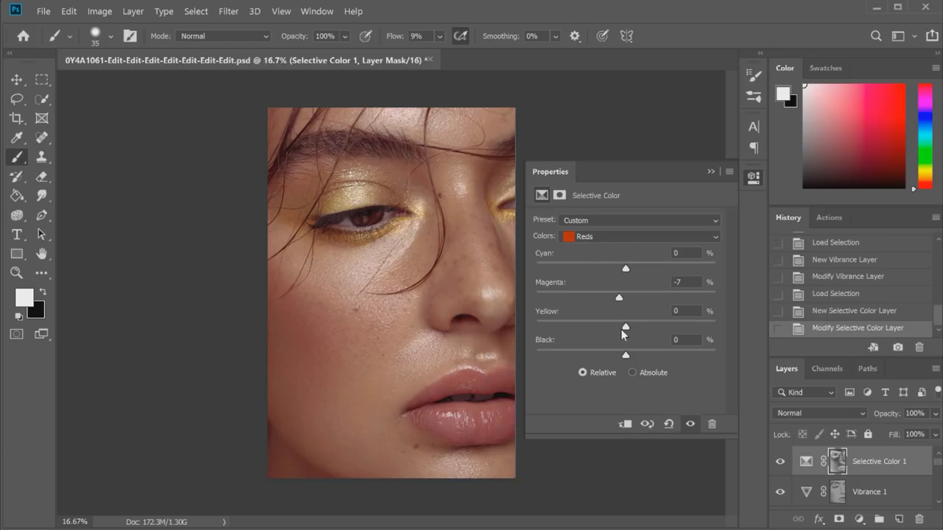
{"action": "left_click_drag", "start_coordinate": [621, 330], "coordinate": [615, 300]}
{"action": "left_click", "coordinate": [753, 176]}
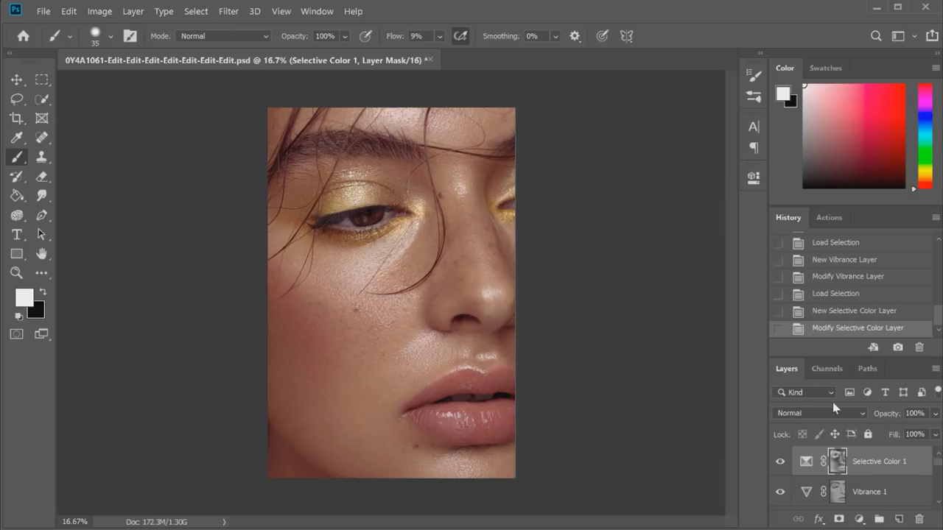
Take a new history snapshot of the grade and compare it with Snapshot 1 and Snapshot 2, finishing on the newest one.
{"action": "left_click", "coordinate": [896, 347]}
{"action": "left_click_drag", "start_coordinate": [938, 319], "coordinate": [933, 247]}
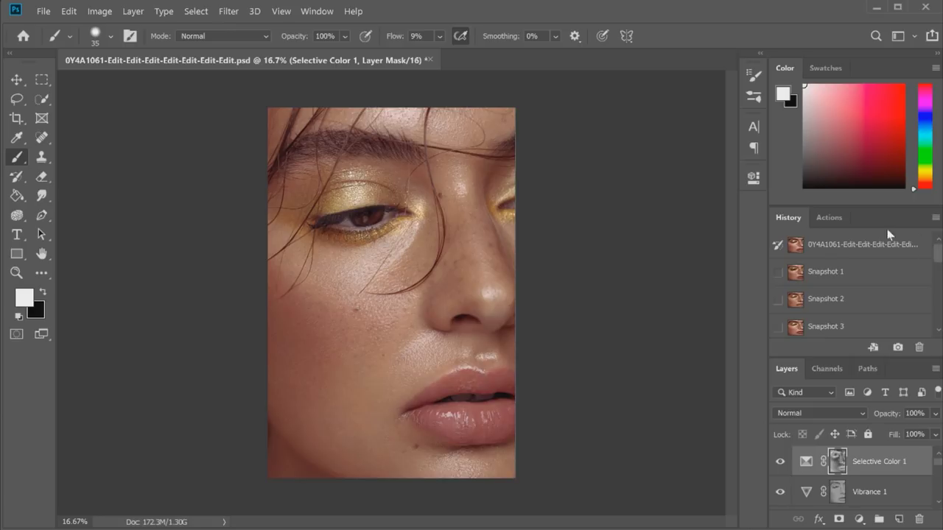
{"action": "left_click", "coordinate": [857, 272]}
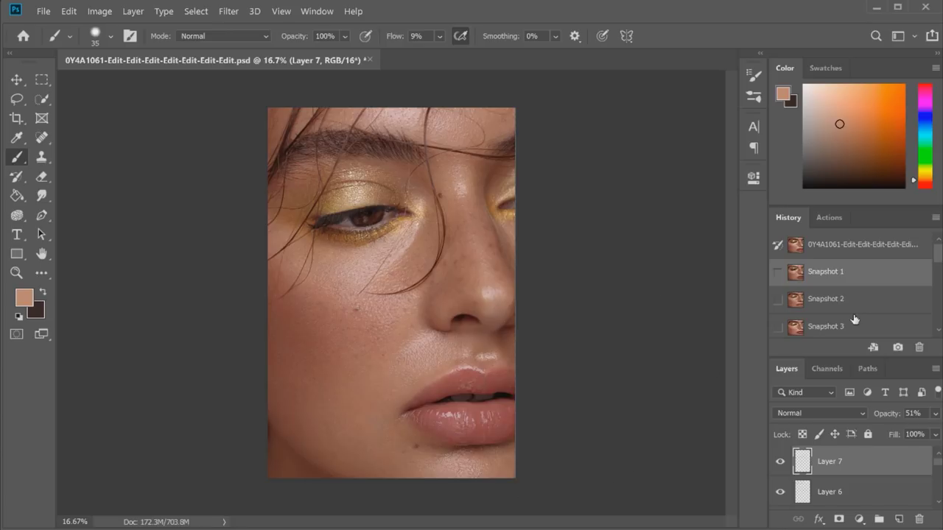
{"action": "left_click_drag", "start_coordinate": [939, 249], "coordinate": [939, 268]}
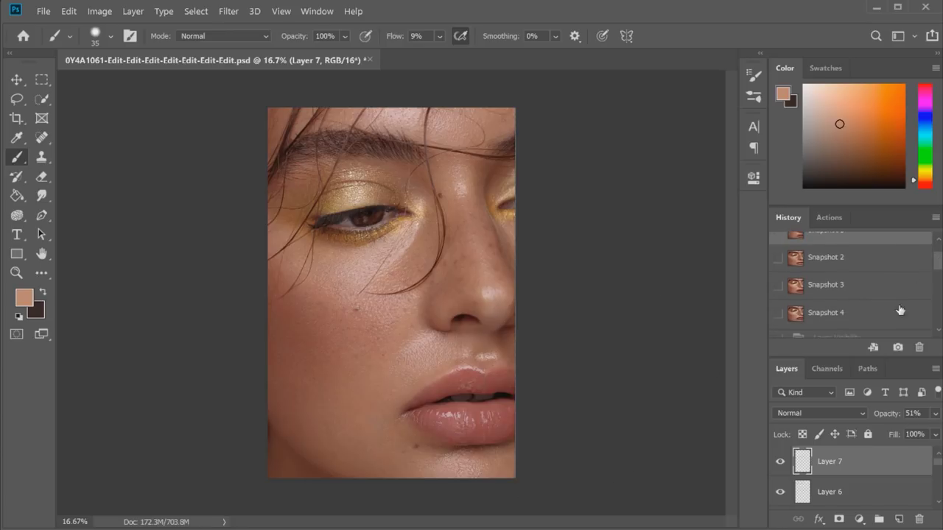
{"action": "left_click", "coordinate": [875, 318]}
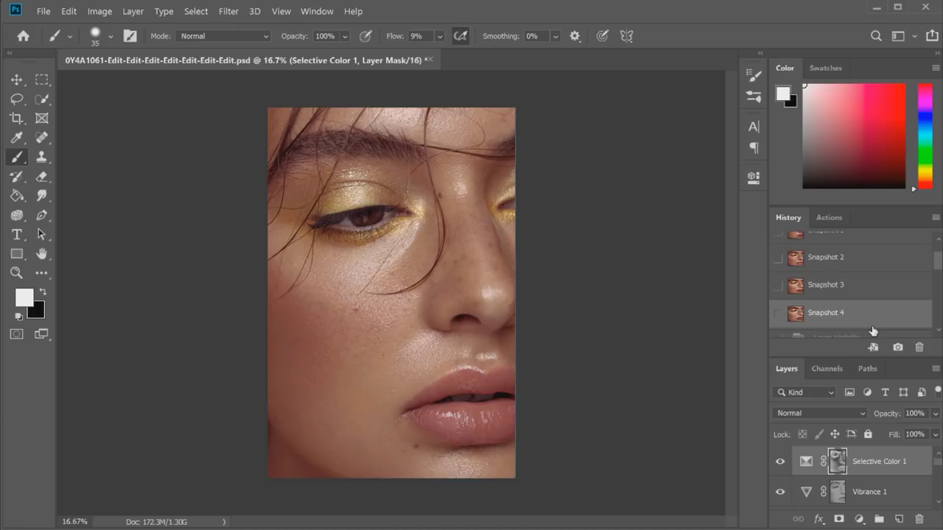
{"action": "left_click", "coordinate": [836, 263]}
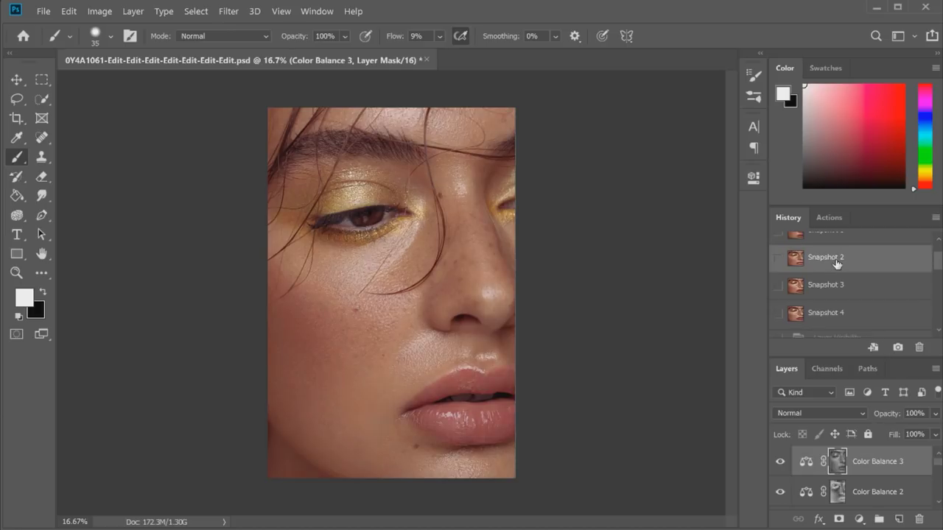
{"action": "left_click", "coordinate": [835, 314]}
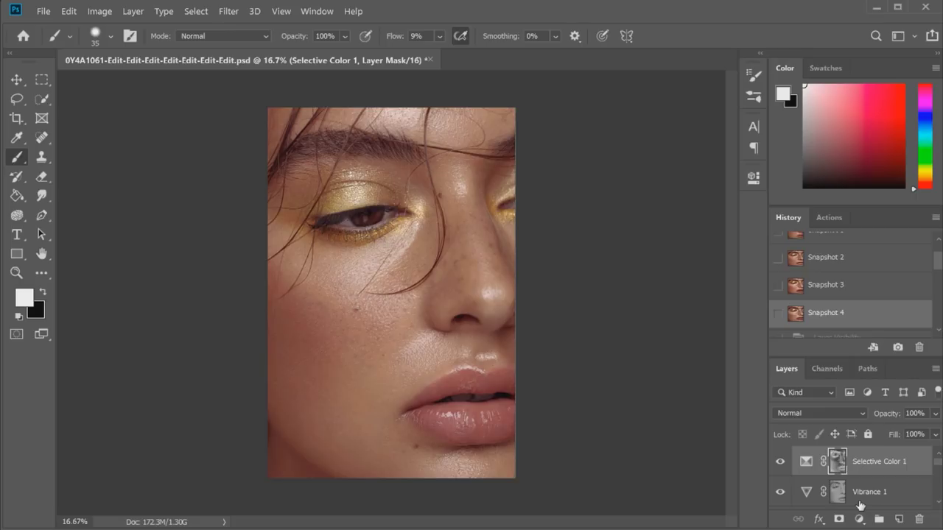
Load the Midtones channel as a selection and add a Black & White adjustment layer masked by it.
{"action": "left_click", "coordinate": [824, 370]}
{"action": "scroll", "coordinate": [938, 427], "scroll_direction": "down", "scroll_amount": 3}
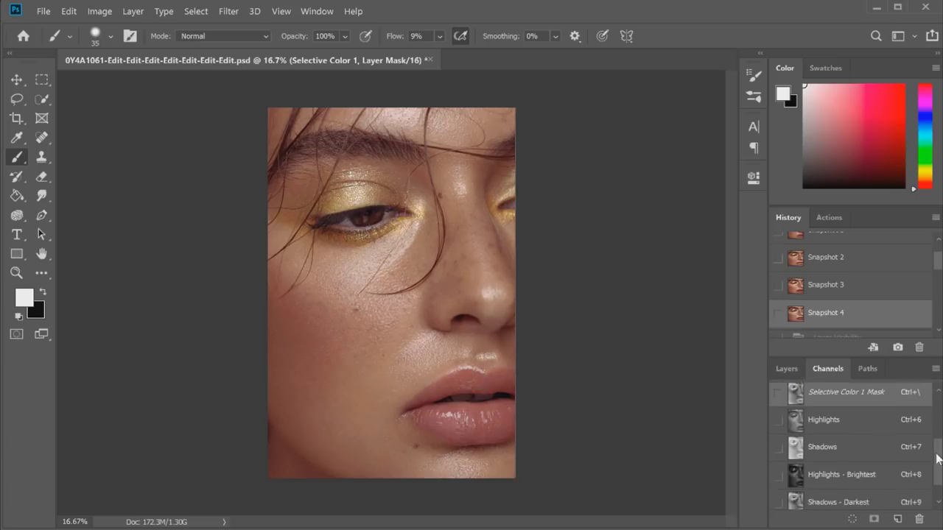
{"action": "left_click", "coordinate": [853, 499], "text": "ctrl"}
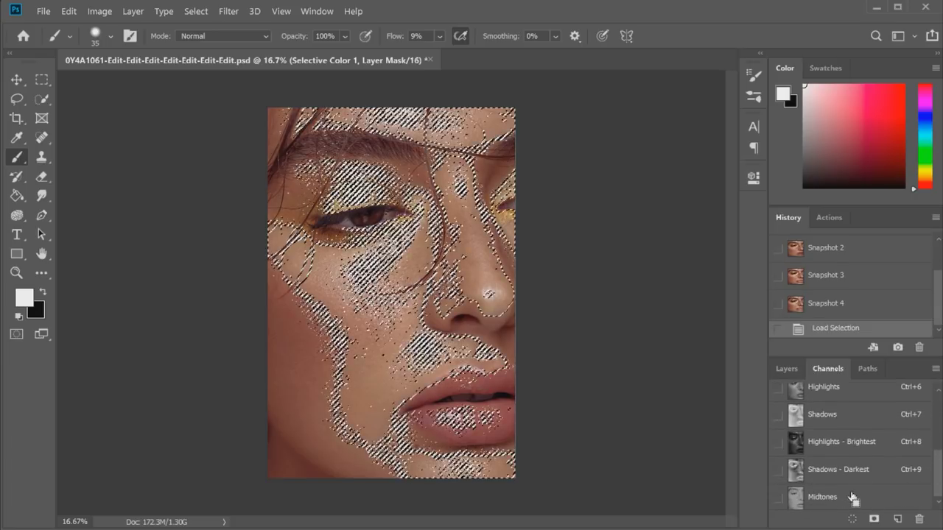
{"action": "left_click", "coordinate": [786, 369]}
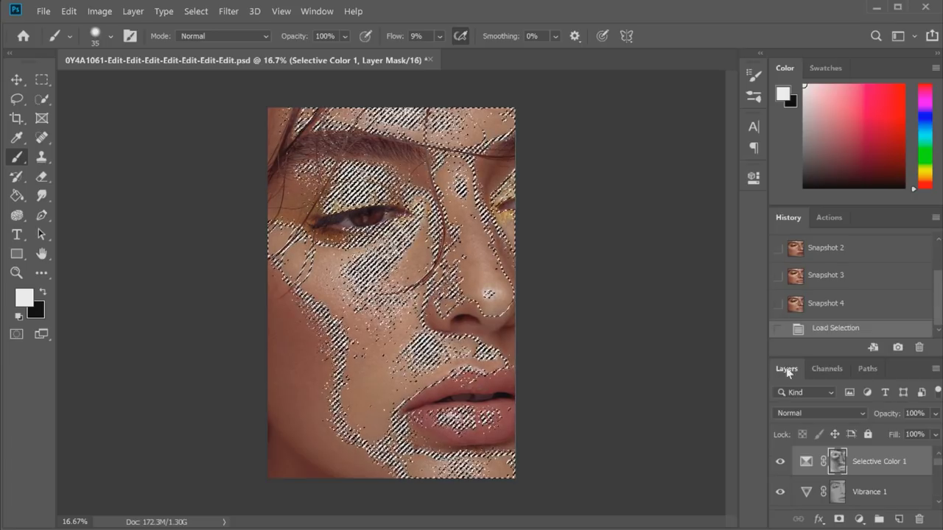
{"action": "left_click", "coordinate": [859, 519]}
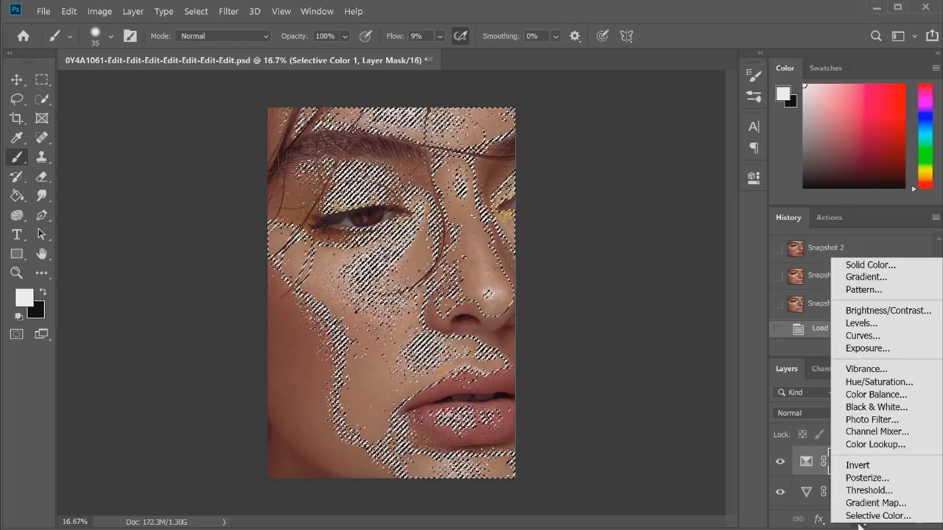
{"action": "left_click", "coordinate": [871, 408]}
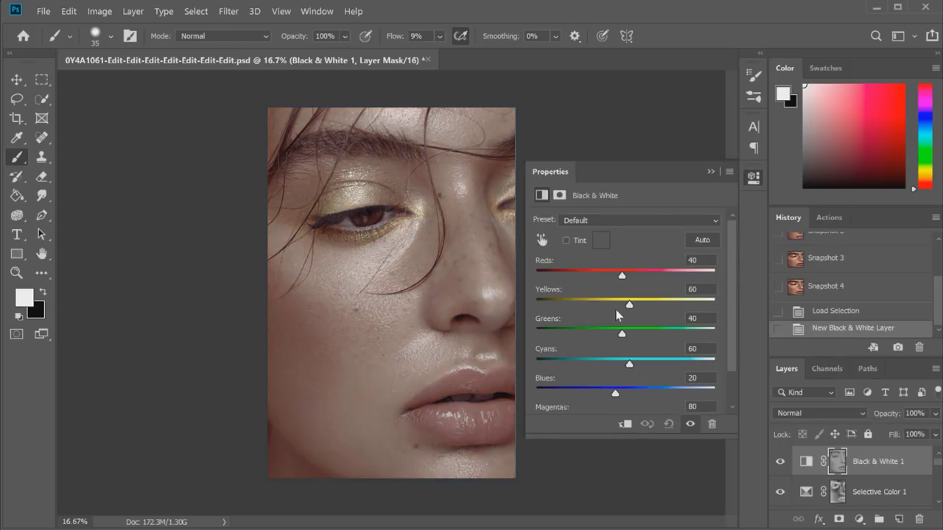
Set the Black & White layer's blend mode to Luminosity, with Reds at 19 and Yellows at 21.
{"action": "left_click", "coordinate": [786, 414]}
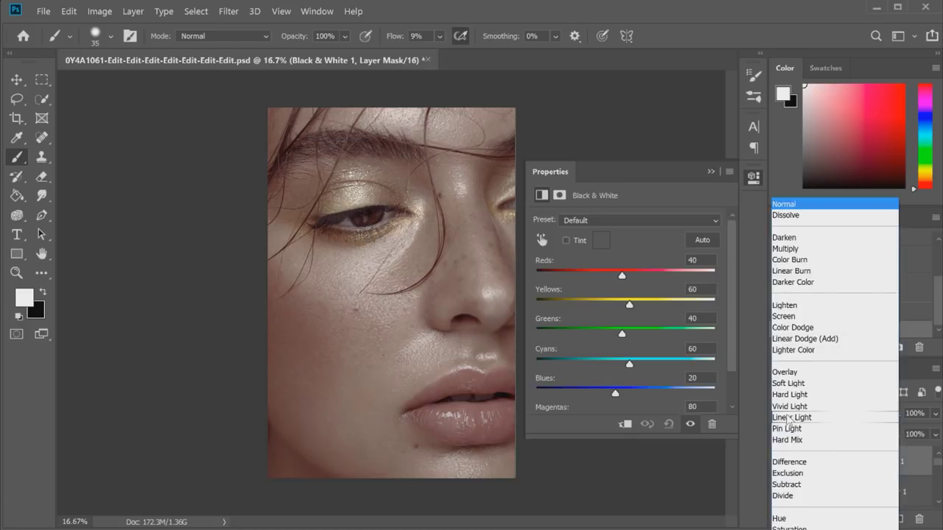
{"action": "left_click", "coordinate": [817, 523]}
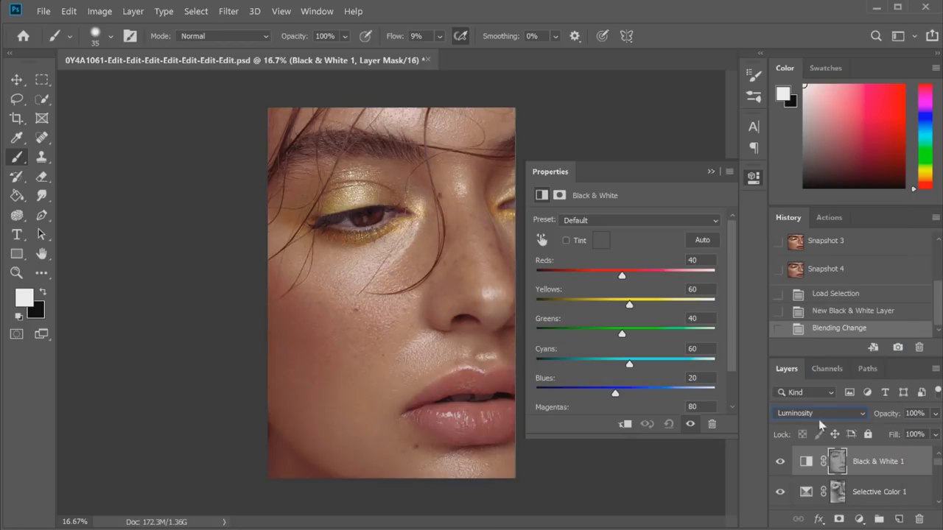
{"action": "mouse_move", "coordinate": [621, 303]}
{"action": "left_mouse_down"}
{"action": "mouse_move", "coordinate": [609, 305]}
{"action": "mouse_move", "coordinate": [611, 275]}
{"action": "mouse_move", "coordinate": [605, 307]}
{"action": "mouse_move", "coordinate": [615, 302]}
{"action": "left_mouse_up"}
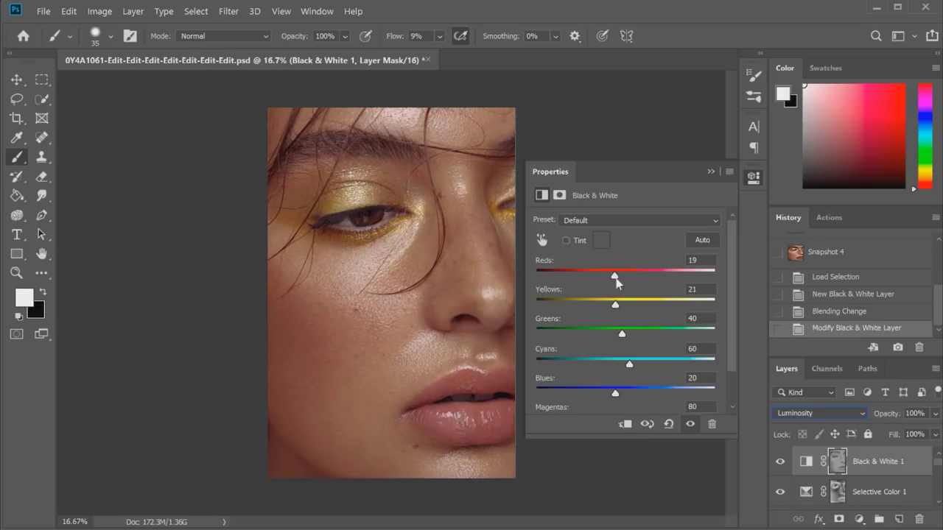
{"action": "left_click", "coordinate": [753, 179]}
Toggle the Black & White layer's visibility to compare the portrait with and without it.
{"action": "left_click", "coordinate": [780, 462]}
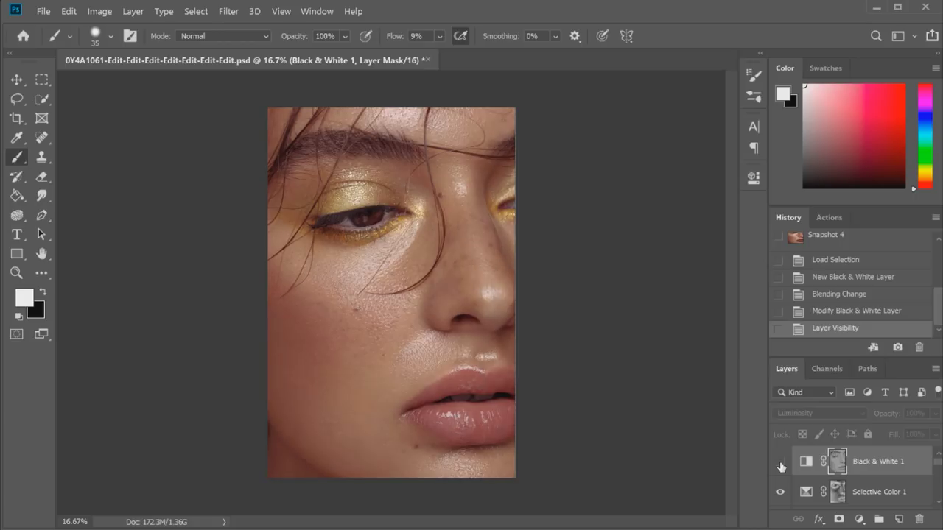
{"action": "left_click", "coordinate": [780, 462]}
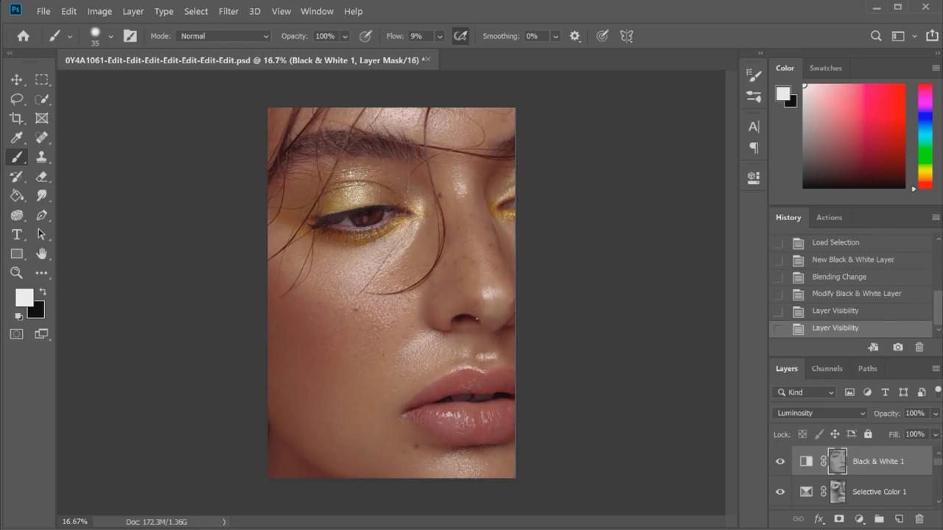
{"action": "left_click", "coordinate": [780, 461]}
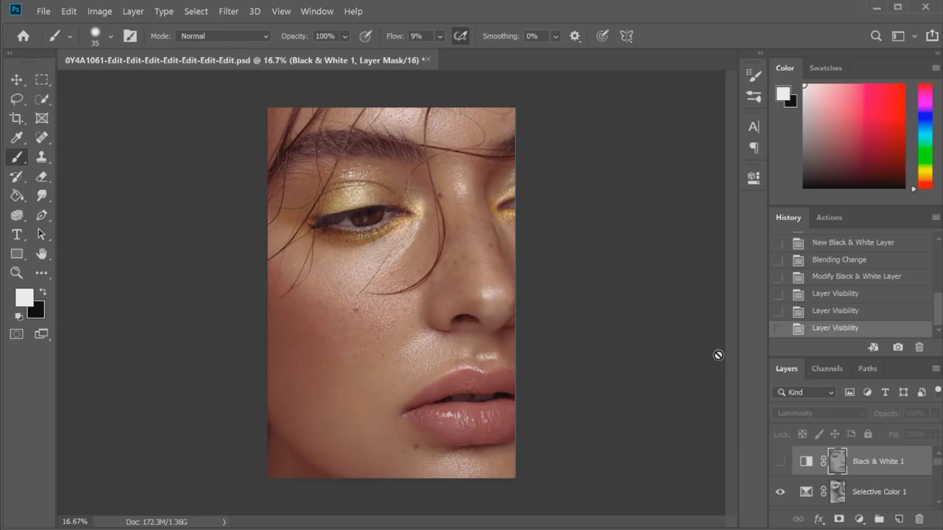